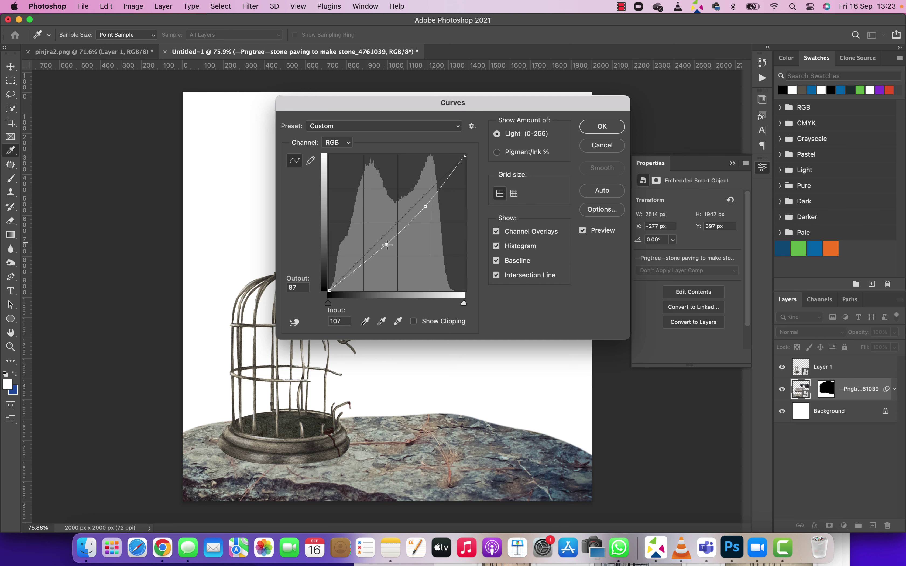
Step: Confirm the Curves smart filter (Input 107, Output 87) that darkens the stone paving
{"action": "left_click", "coordinate": [601, 126]}
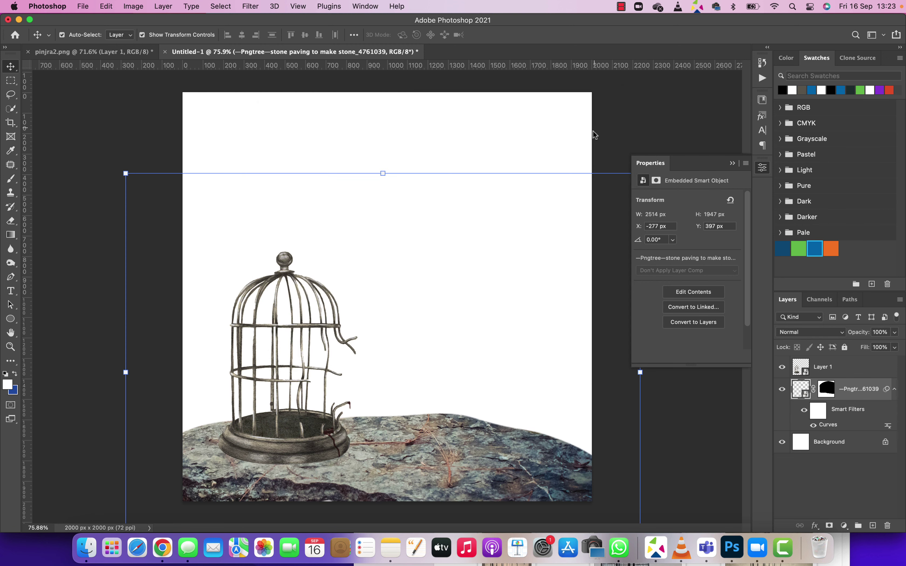
Step: Zoom in on the cage base and add a black Solid Color fill layer with its mask inverted
{"action": "key", "text": "z"}
{"action": "left_click", "coordinate": [844, 526]}
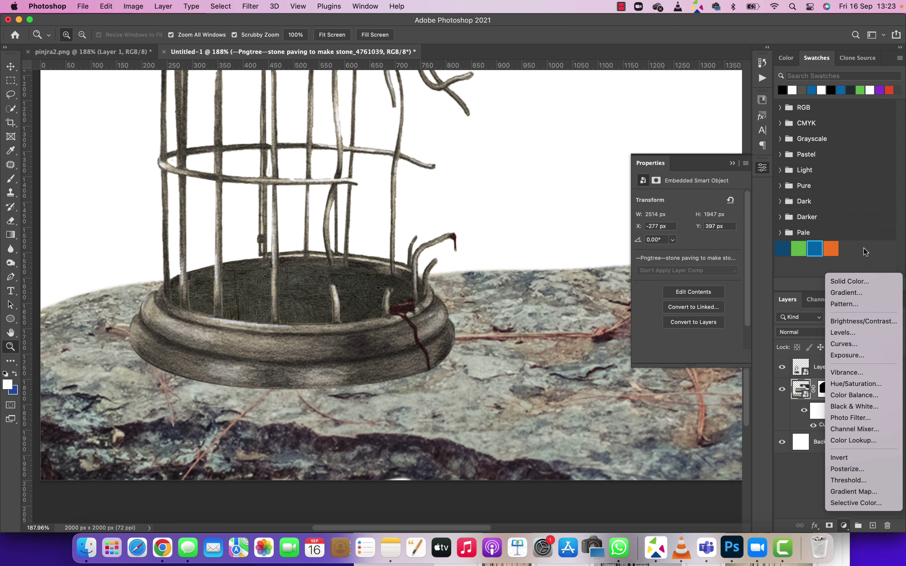
{"action": "left_click", "coordinate": [852, 281]}
{"action": "left_click_drag", "start_coordinate": [675, 191], "coordinate": [519, 242]}
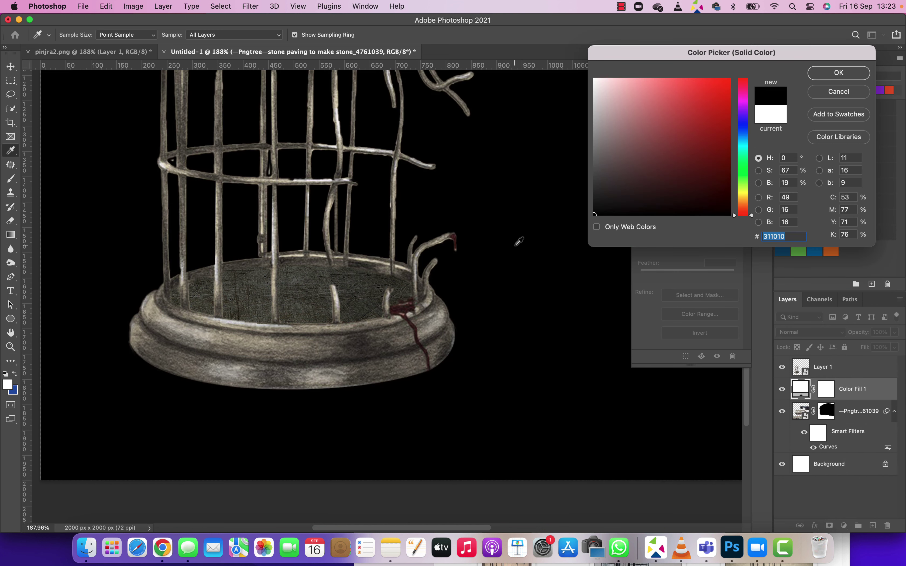
{"action": "left_click", "coordinate": [818, 76]}
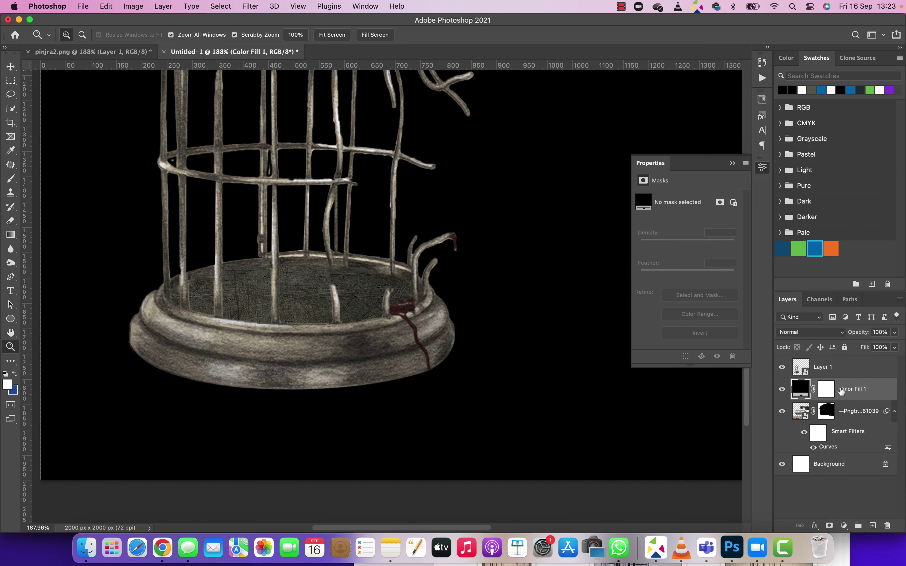
{"action": "left_click", "coordinate": [833, 391]}
{"action": "key", "text": "super+i"}
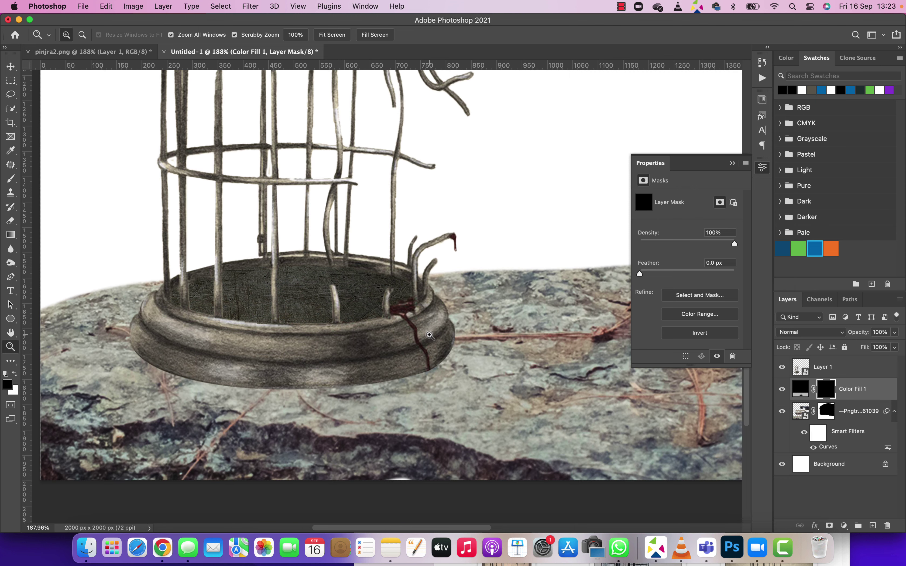
Step: Set up a large soft brush with white as the painting colour
{"action": "key", "text": "b"}
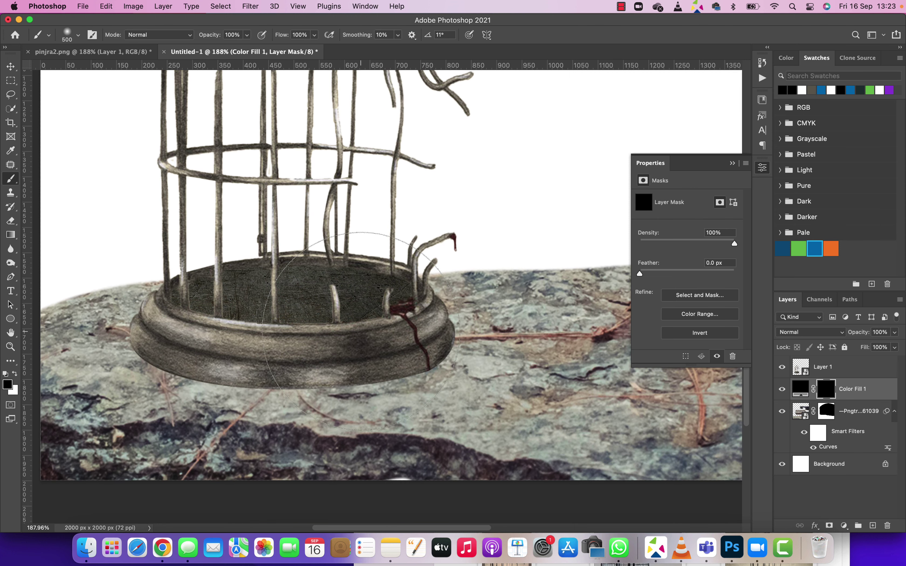
{"action": "right_click", "coordinate": [293, 332]}
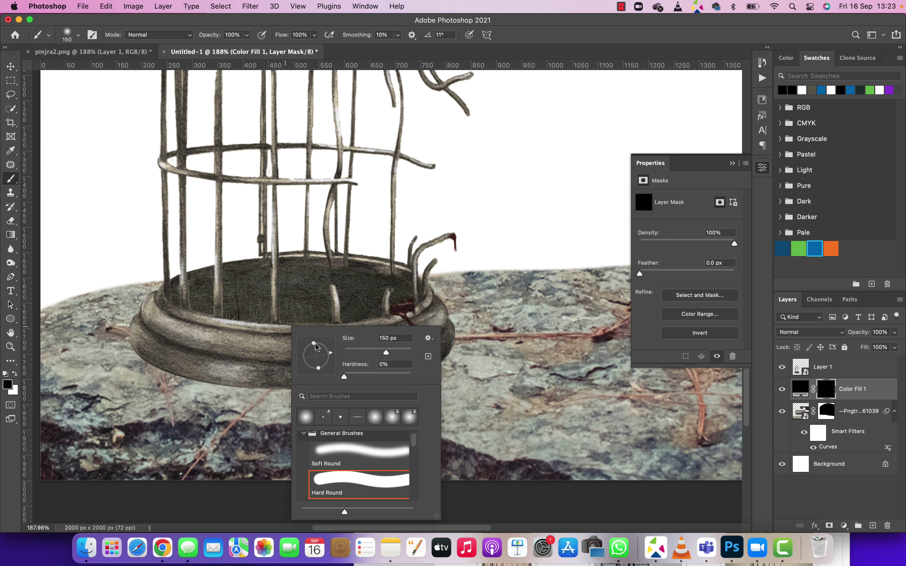
{"action": "key", "text": "Return"}
{"action": "key", "text": "x"}
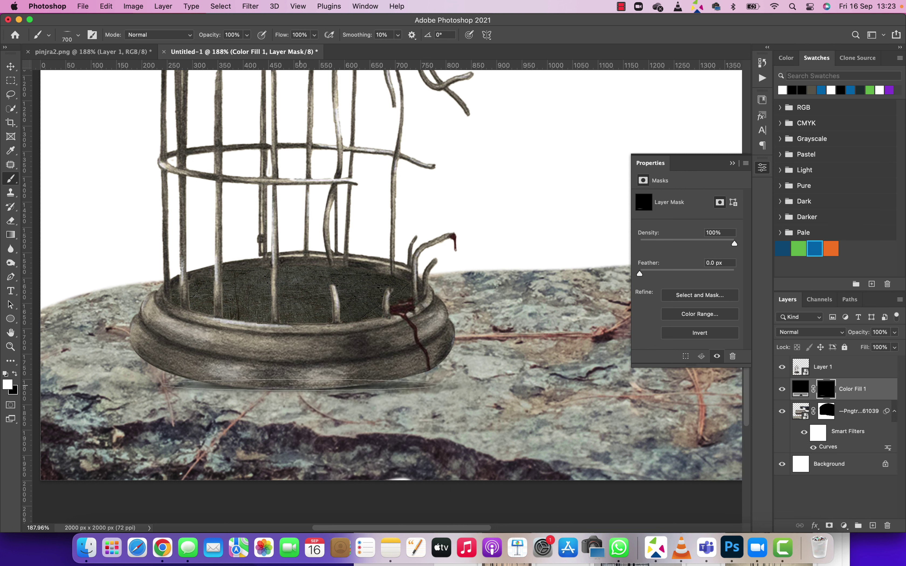
{"action": "right_click", "coordinate": [288, 375]}
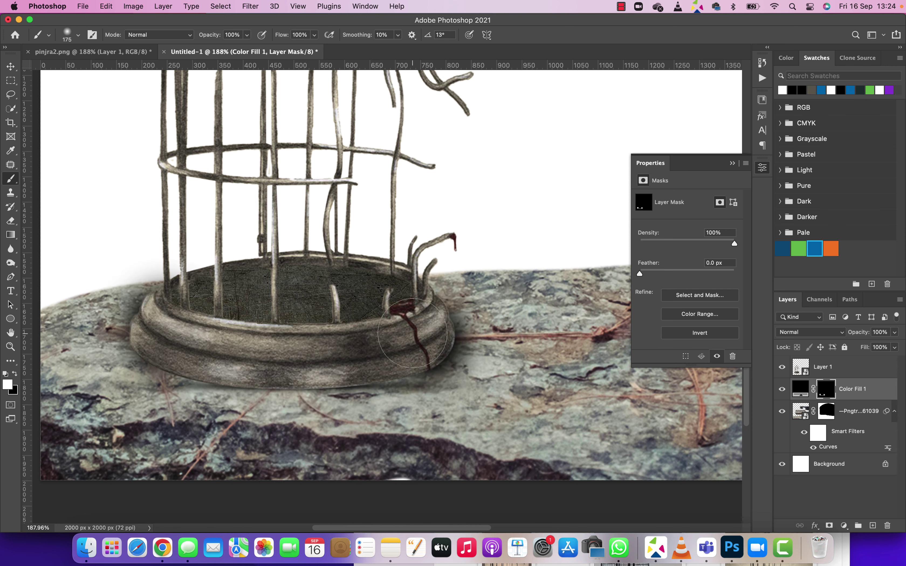
{"action": "key", "text": "]"}
{"action": "key", "text": "]"}
{"action": "key", "text": "]"}
Step: Paint a shadow beside the cage, then undo it and retune the brush size and tip angle (about -1°)
{"action": "left_click_drag", "start_coordinate": [259, 330], "coordinate": [180, 209]}
{"action": "scroll", "coordinate": [399, 315], "scroll_direction": "down", "scroll_amount": 3}
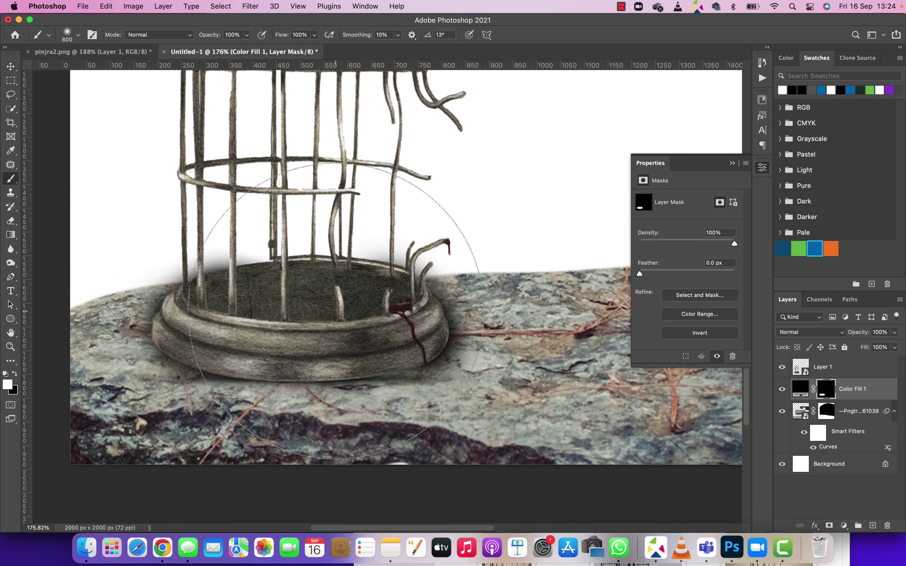
{"action": "key", "text": "ctrl+z"}
{"action": "key", "text": "bracketleft"}
{"action": "key", "text": "bracketleft"}
{"action": "key", "text": "bracketleft"}
{"action": "scroll", "coordinate": [394, 366], "scroll_direction": "up", "scroll_amount": 3}
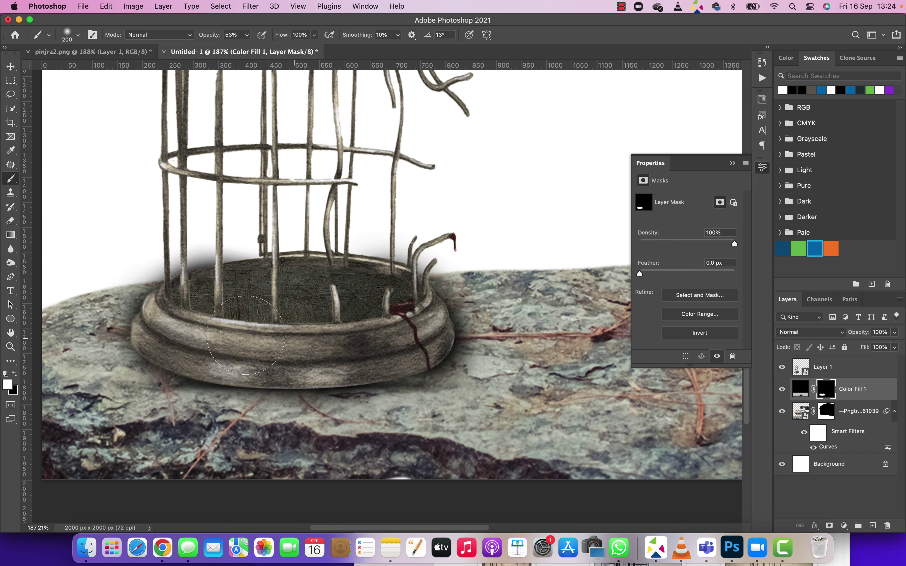
{"action": "key", "text": "bracketright"}
{"action": "key", "text": "bracketright"}
{"action": "key", "text": "x"}
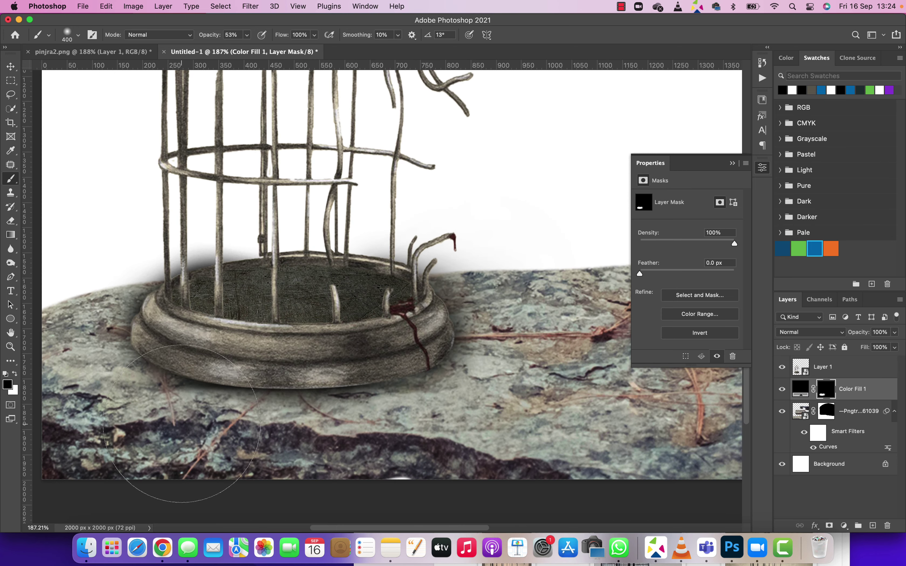
{"action": "right_click", "coordinate": [354, 336]}
{"action": "left_click_drag", "start_coordinate": [396, 369], "coordinate": [397, 366]}
{"action": "key", "text": "Return"}
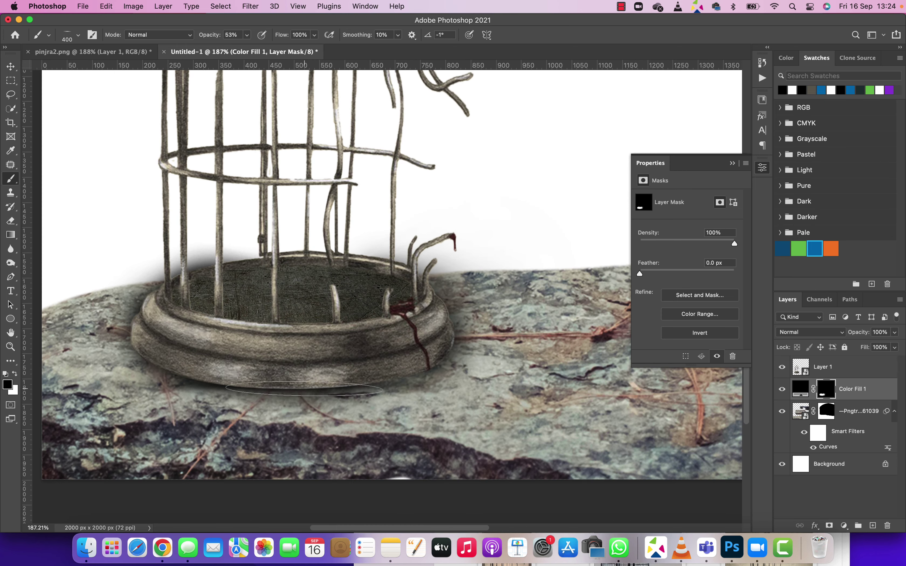
{"action": "key", "text": "x"}
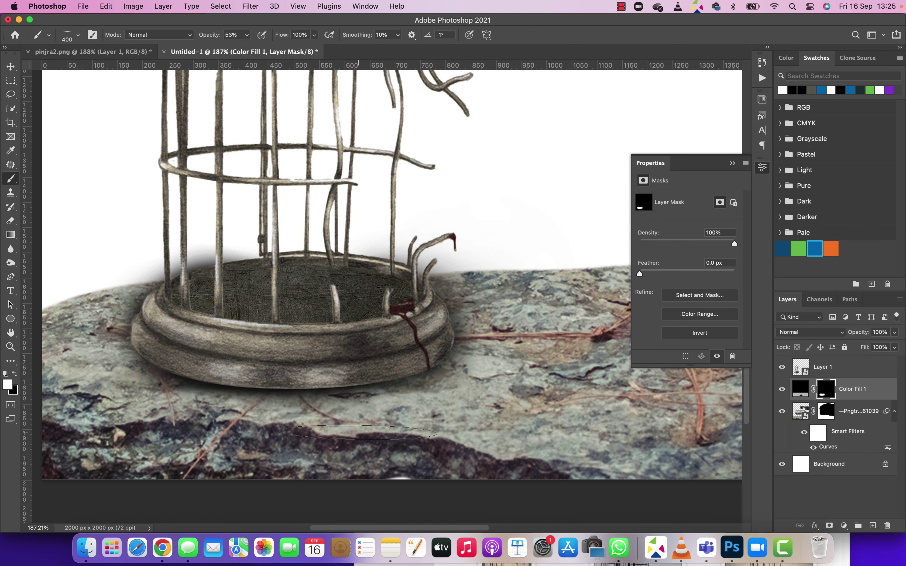
Step: Zoom out to fit the whole canvas on screen
{"action": "key", "text": "z"}
{"action": "right_click", "coordinate": [331, 264]}
{"action": "left_click", "coordinate": [341, 270]}
{"action": "right_click", "coordinate": [447, 295]}
Step: Darken the rock with a Curves layer, invert its mask, paint the effect back, and nudge the flying man
{"action": "left_click", "coordinate": [458, 303]}
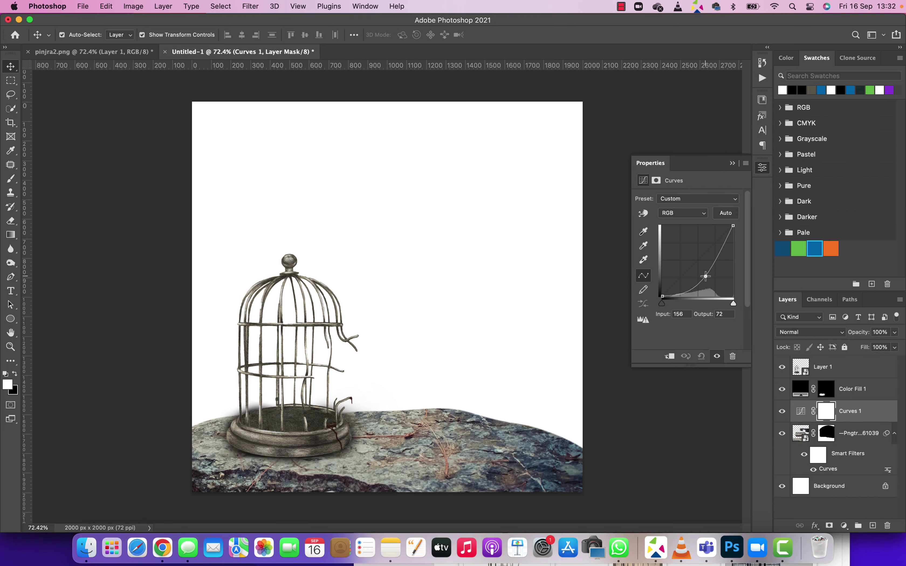
{"action": "left_click_drag", "start_coordinate": [704, 276], "coordinate": [700, 273]}
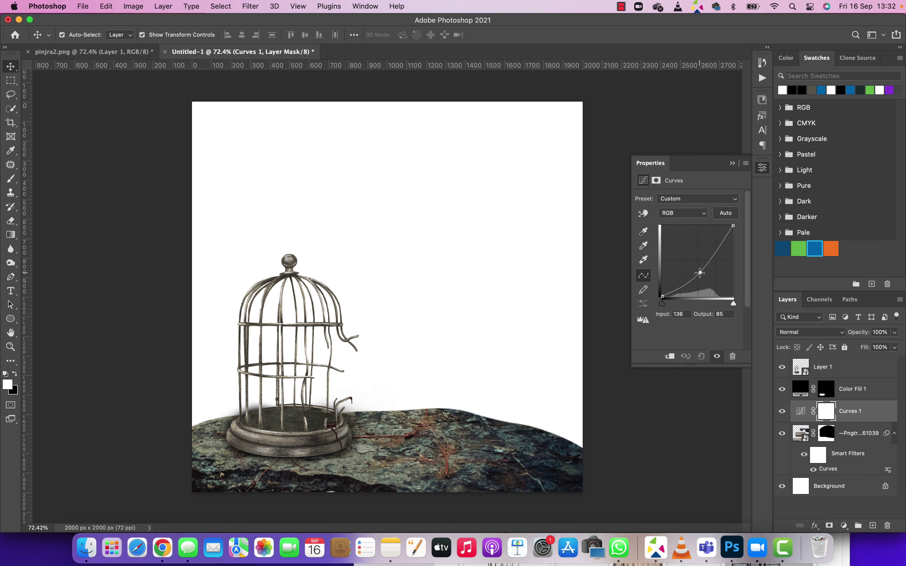
{"action": "key", "text": "b"}
{"action": "key", "text": "ctrl+i"}
{"action": "scroll", "coordinate": [373, 438], "scroll_direction": "down", "scroll_amount": 2}
{"action": "left_click_drag", "start_coordinate": [373, 438], "coordinate": [425, 460]}
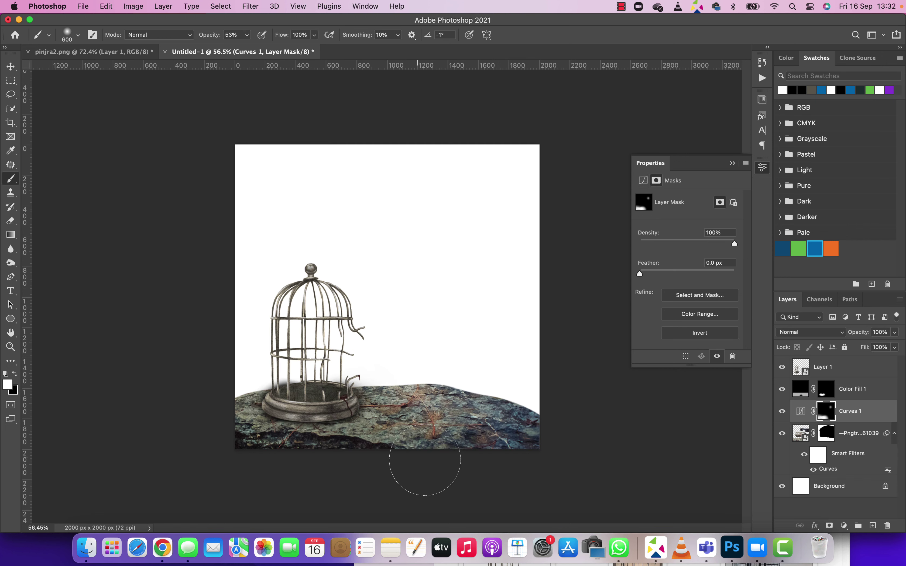
{"action": "left_click_drag", "start_coordinate": [474, 316], "coordinate": [506, 294]}
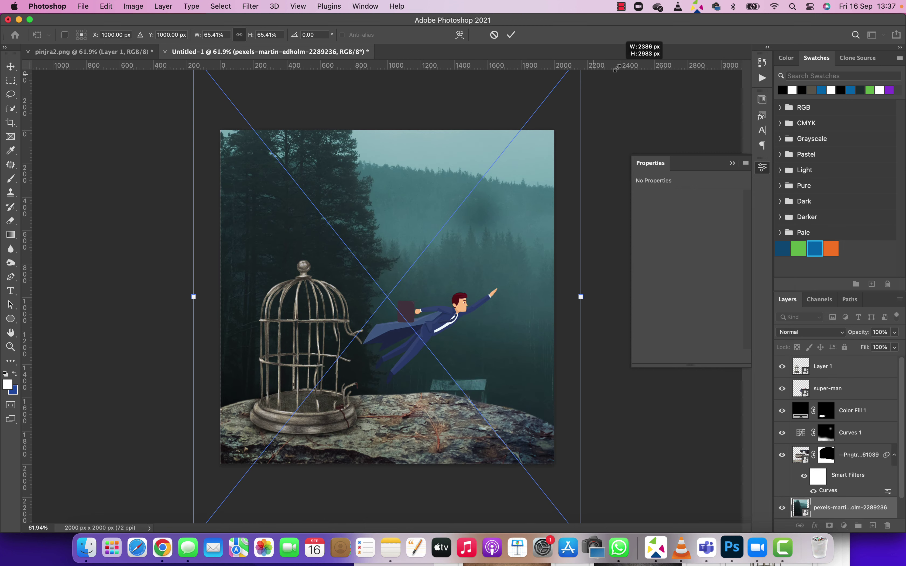
Step: Scale the misty forest backdrop to fill the canvas and shift the man's suit hue to green (-55)
{"action": "left_click_drag", "start_coordinate": [663, 66], "coordinate": [677, 59]}
{"action": "mouse_move", "coordinate": [474, 262]}
{"action": "left_mouse_down"}
{"action": "mouse_move", "coordinate": [457, 181]}
{"action": "mouse_move", "coordinate": [463, 196]}
{"action": "left_mouse_up"}
{"action": "mouse_move", "coordinate": [679, 200]}
{"action": "left_mouse_down"}
{"action": "mouse_move", "coordinate": [665, 202]}
{"action": "mouse_move", "coordinate": [712, 199]}
{"action": "mouse_move", "coordinate": [621, 206]}
{"action": "left_mouse_up"}
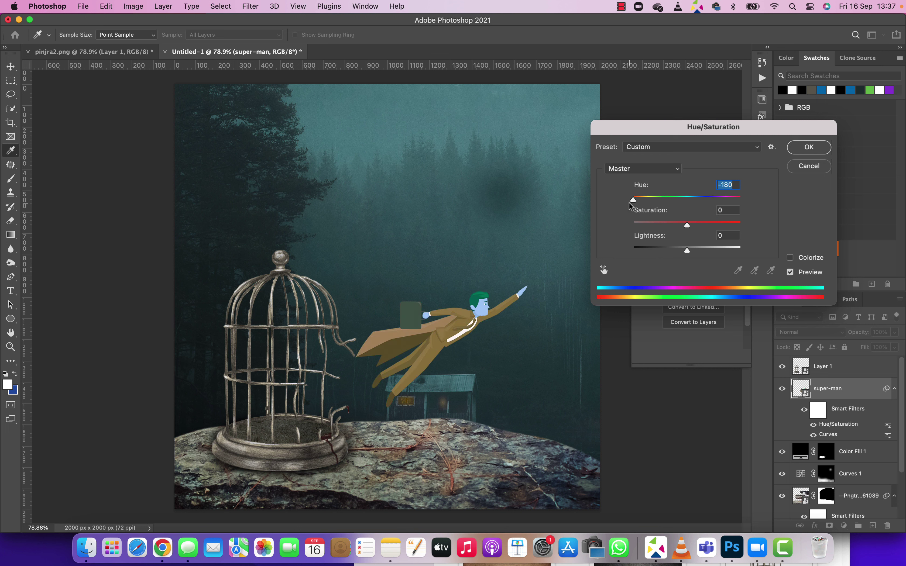
{"action": "left_click_drag", "start_coordinate": [633, 202], "coordinate": [656, 201]}
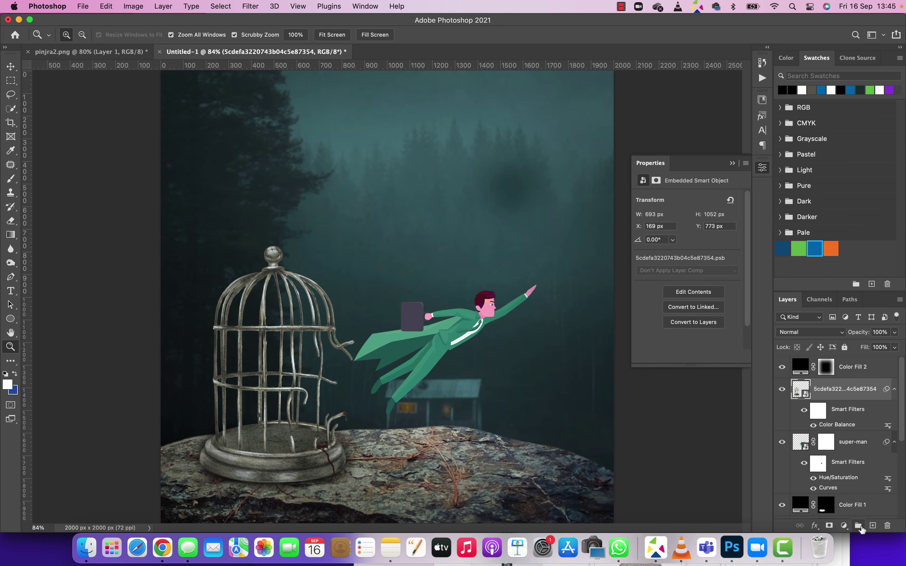
{"action": "left_click", "coordinate": [843, 525]}
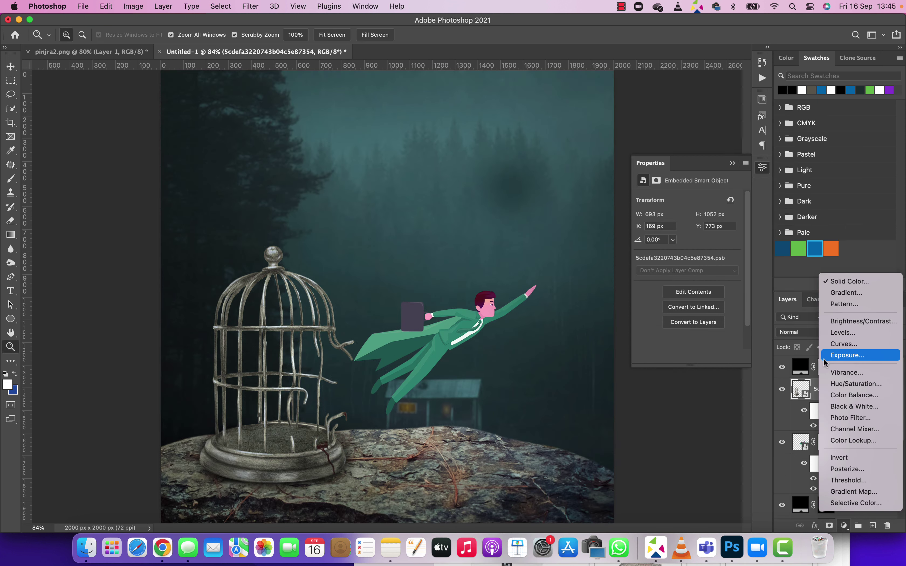
Step: Add an Exposure adjustment layer clipped to the cage, discarding a stray white fill layer
{"action": "left_click", "coordinate": [837, 286]}
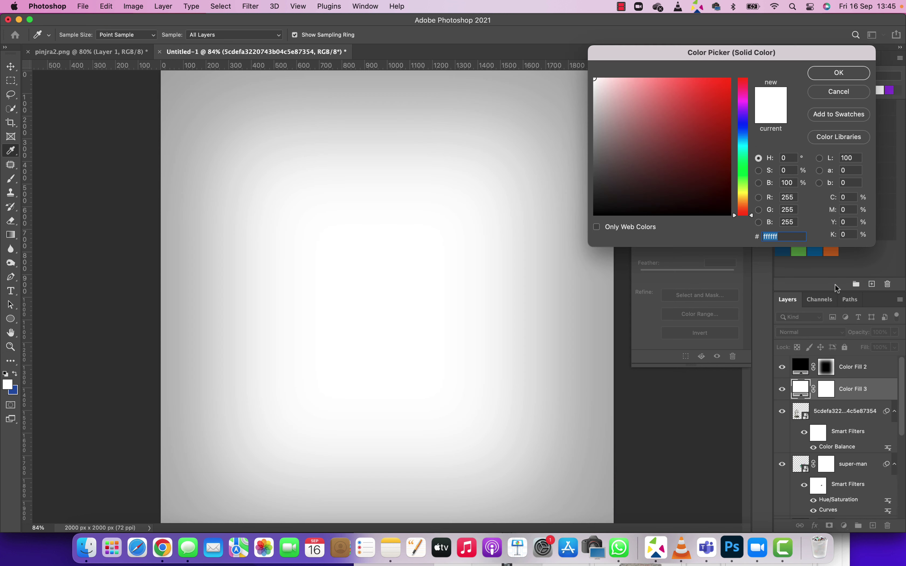
{"action": "left_click", "coordinate": [837, 94]}
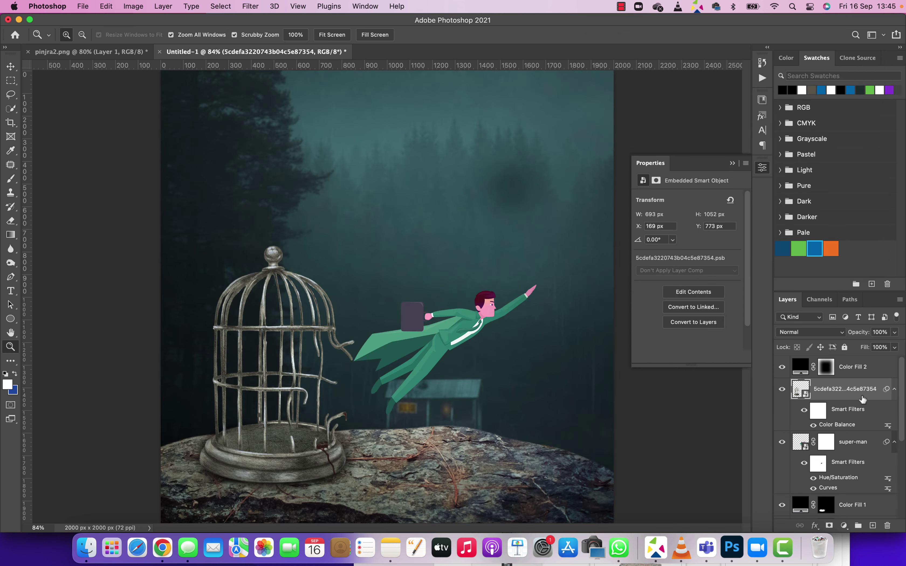
{"action": "left_click", "coordinate": [844, 526]}
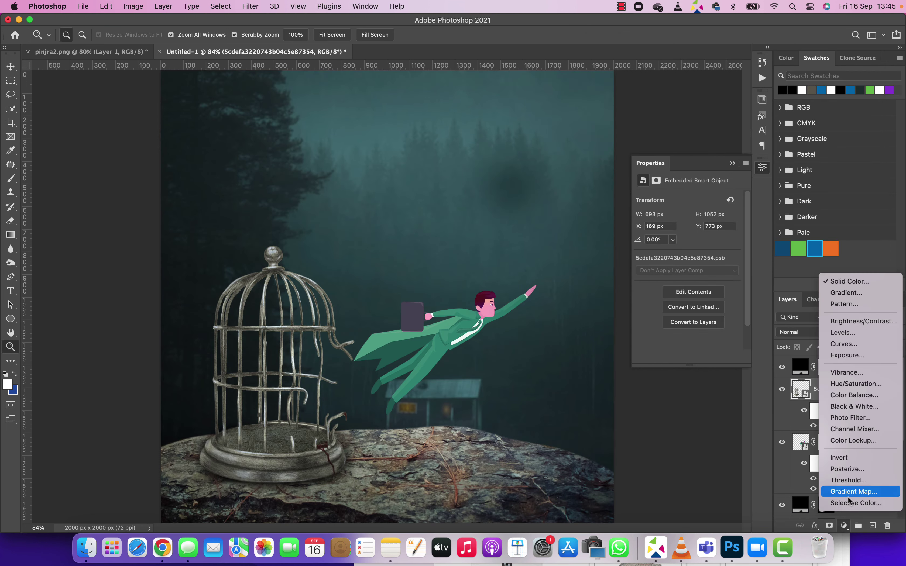
{"action": "left_click", "coordinate": [848, 355]}
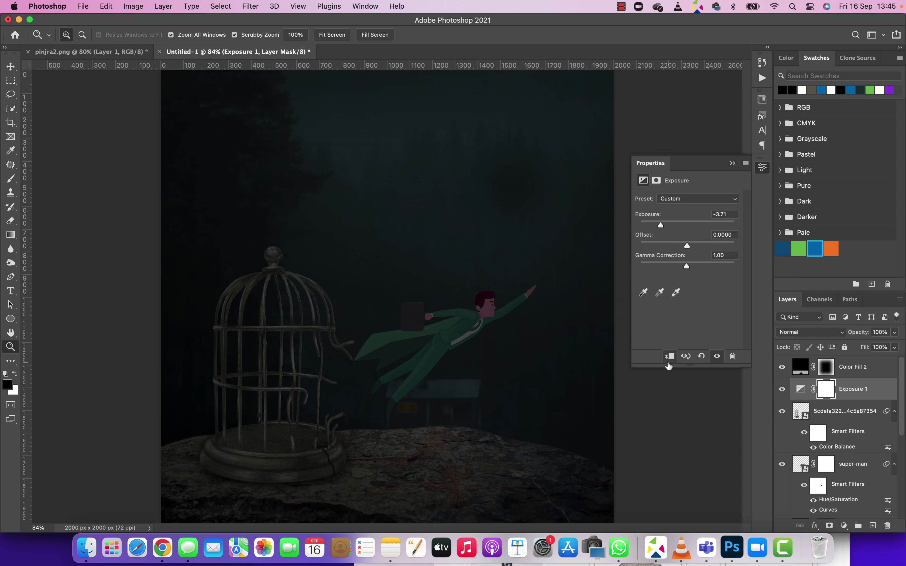
{"action": "left_click", "coordinate": [670, 356]}
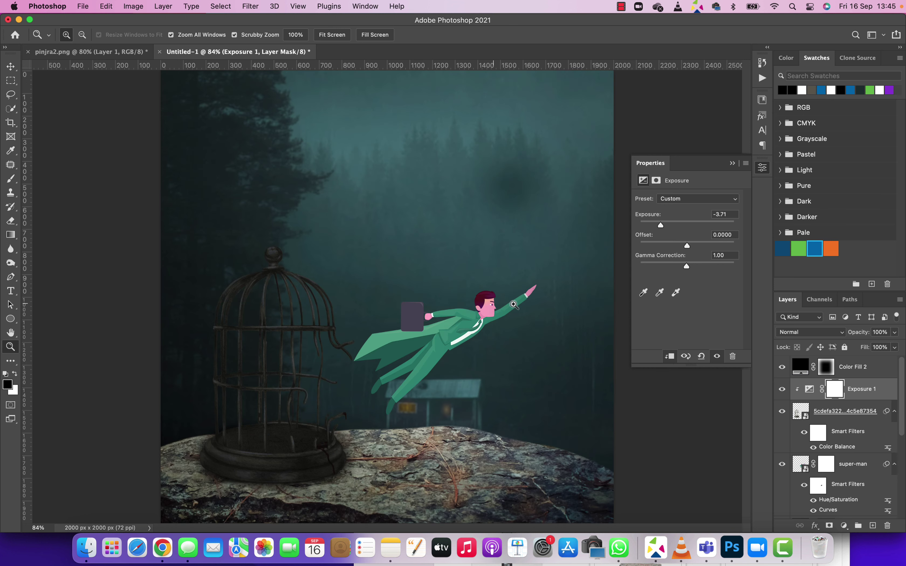
Step: Paint the Exposure mask so the upper cage bars stay bright
{"action": "key", "text": "b"}
{"action": "right_click", "coordinate": [424, 325]}
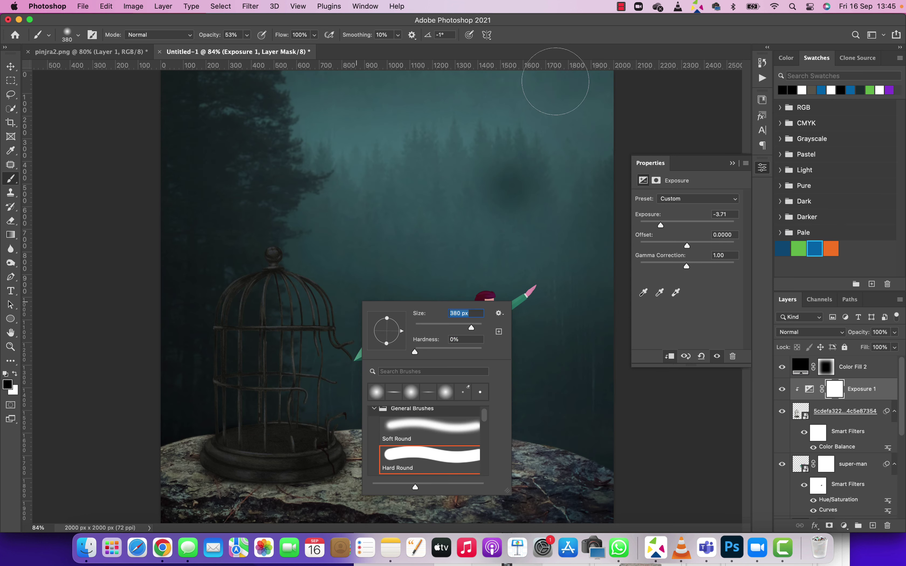
{"action": "left_click", "coordinate": [573, 56]}
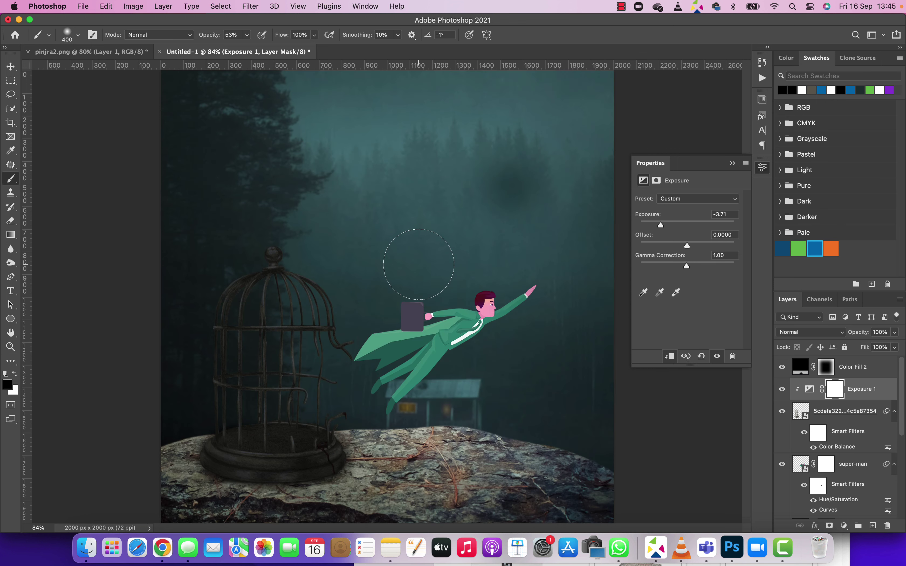
{"action": "left_click_drag", "start_coordinate": [323, 162], "coordinate": [283, 232]}
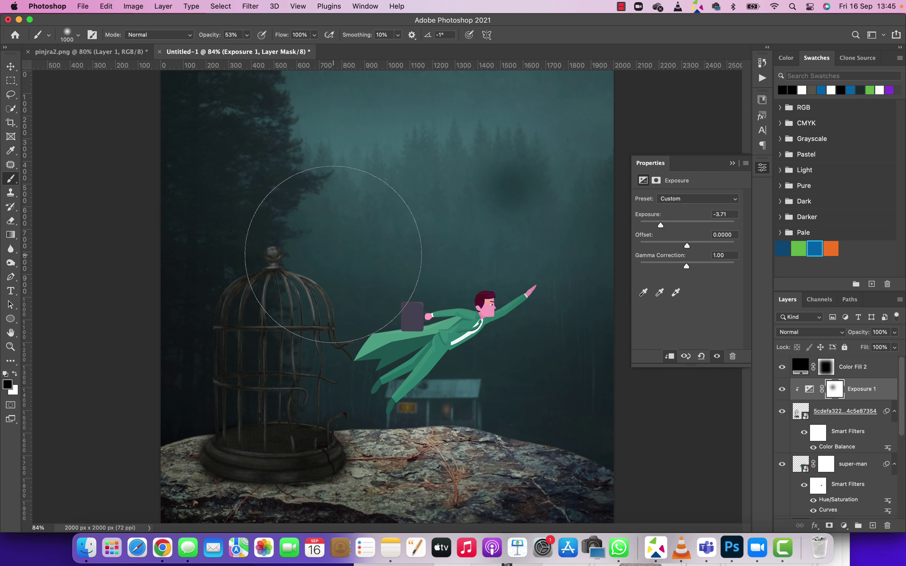
{"action": "key", "text": "bracketright"}
{"action": "key", "text": "bracketright"}
{"action": "key", "text": "bracketright"}
{"action": "left_click_drag", "start_coordinate": [318, 291], "coordinate": [430, 284]}
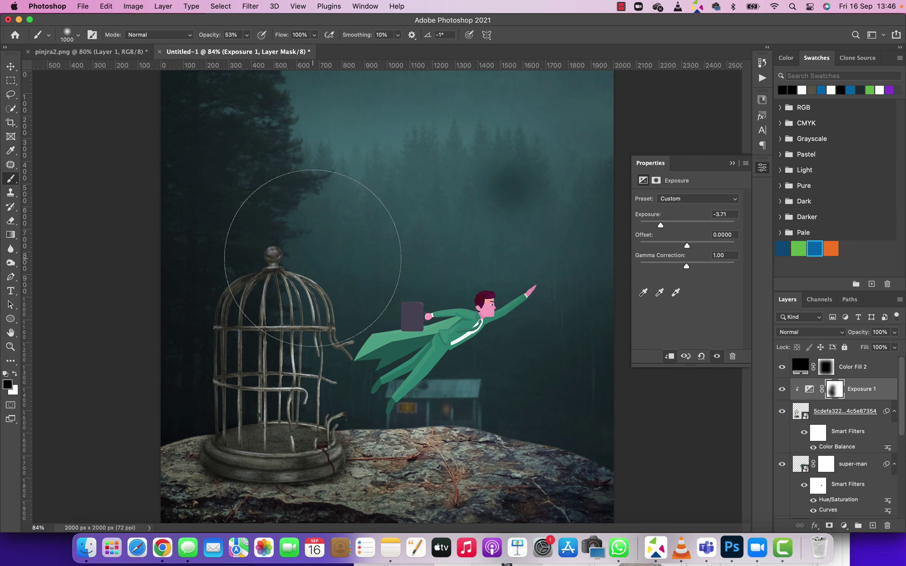
{"action": "key", "text": "bracketleft"}
{"action": "key", "text": "bracketleft"}
{"action": "key", "text": "bracketleft"}
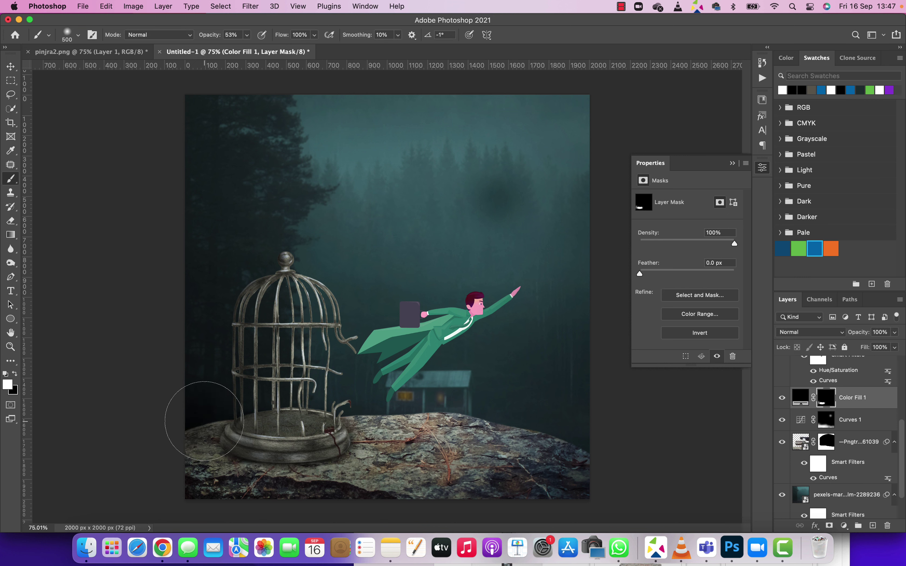
Step: Darken the lower-left rocks by painting on the Color Fill 1 mask
{"action": "key", "text": "bracketright"}
{"action": "key", "text": "bracketright"}
{"action": "key", "text": "bracketright"}
{"action": "left_click_drag", "start_coordinate": [141, 465], "coordinate": [241, 487]}
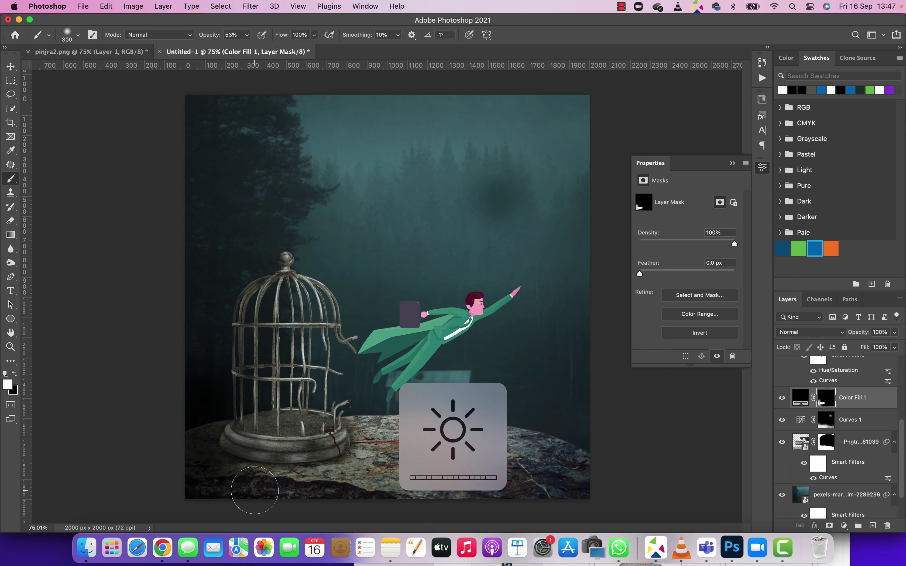
{"action": "key", "text": "bracketleft"}
{"action": "key", "text": "bracketleft"}
{"action": "key", "text": "bracketleft"}
Step: Set Color Fill 1 to 89% opacity and begin adjusting its Blend If sliders
{"action": "key", "text": "x"}
{"action": "key", "text": "bracketright"}
{"action": "key", "text": "bracketright"}
{"action": "key", "text": "bracketright"}
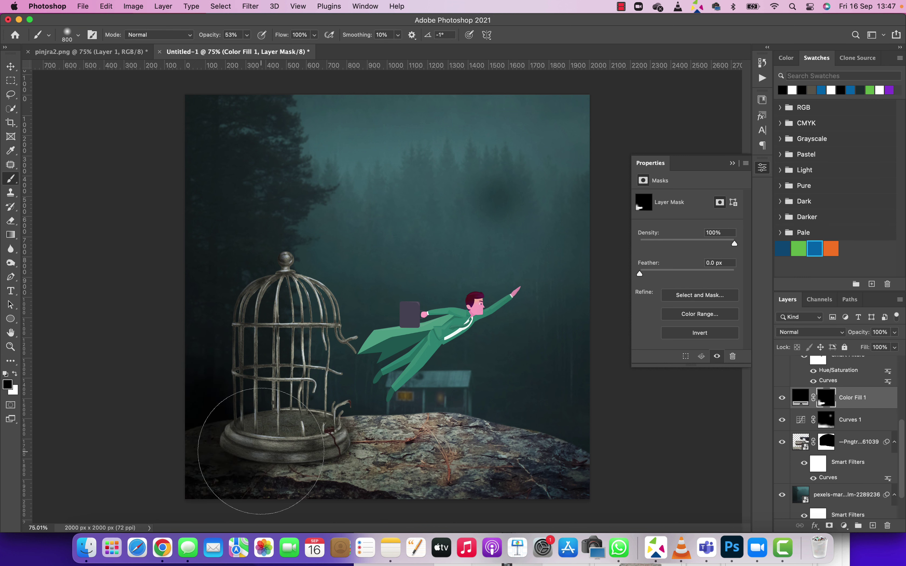
{"action": "scroll", "coordinate": [228, 402], "scroll_direction": "down", "scroll_amount": 3}
{"action": "double_click", "coordinate": [11, 332]}
{"action": "type", "text": "89"}
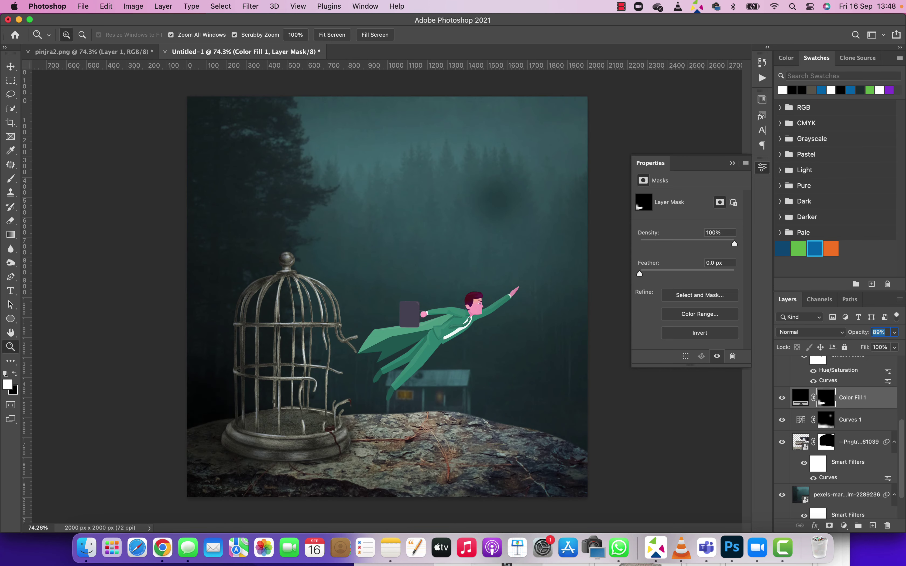
{"action": "double_click", "coordinate": [876, 398]}
{"action": "mouse_move", "coordinate": [768, 449]}
{"action": "left_mouse_down"}
{"action": "mouse_move", "coordinate": [721, 448]}
{"action": "mouse_move", "coordinate": [771, 449]}
{"action": "left_mouse_up"}
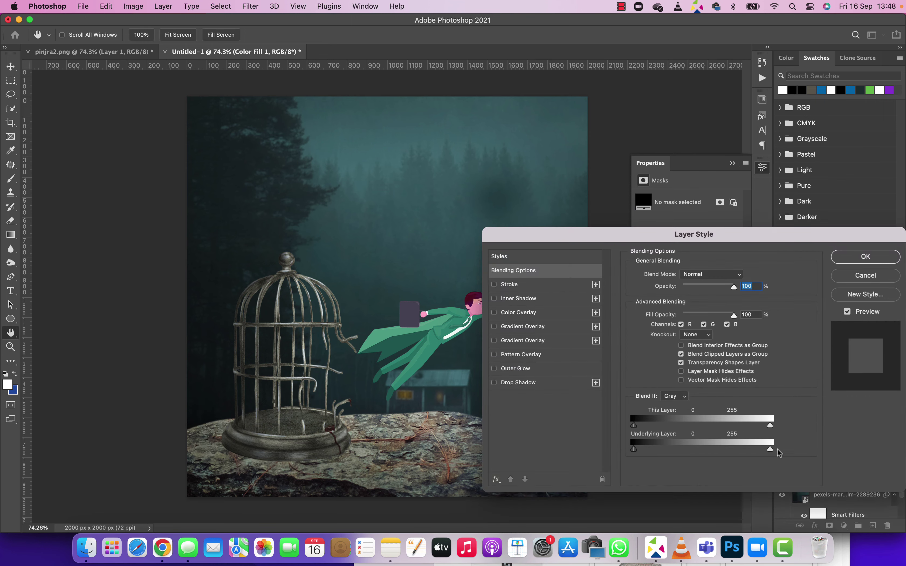
Step: Split the Underlying Layer Blend If sliders for Color Fill 1, confirm, and zoom out
{"action": "left_click_drag", "start_coordinate": [633, 449], "coordinate": [681, 448]}
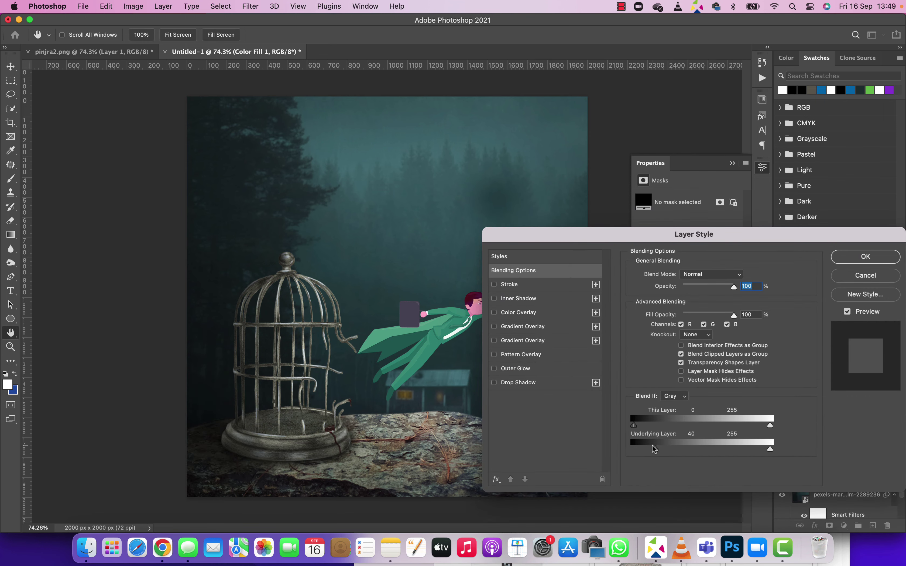
{"action": "key", "text": "Return"}
{"action": "key", "text": "z"}
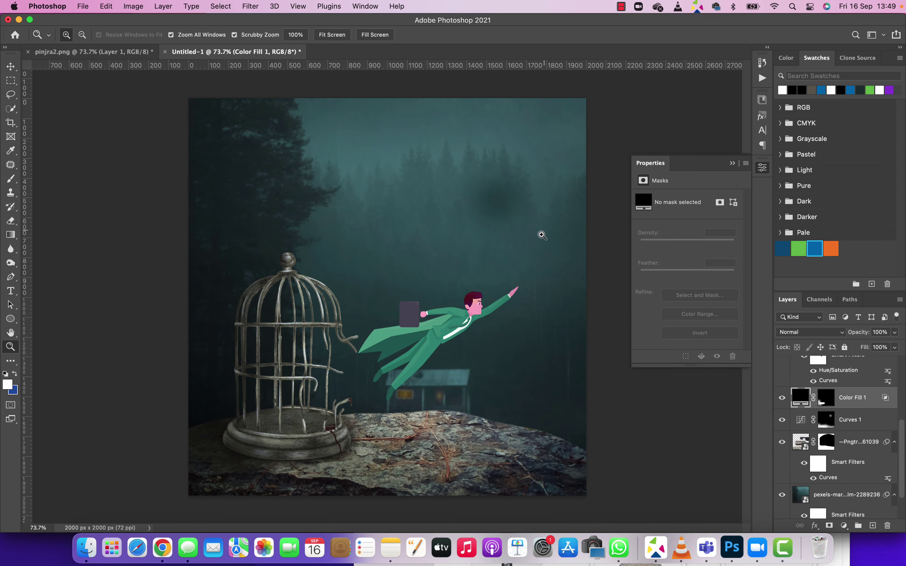
{"action": "mouse_move", "coordinate": [539, 235]}
{"action": "left_mouse_down"}
{"action": "mouse_move", "coordinate": [479, 254]}
{"action": "mouse_move", "coordinate": [407, 247]}
{"action": "left_mouse_up"}
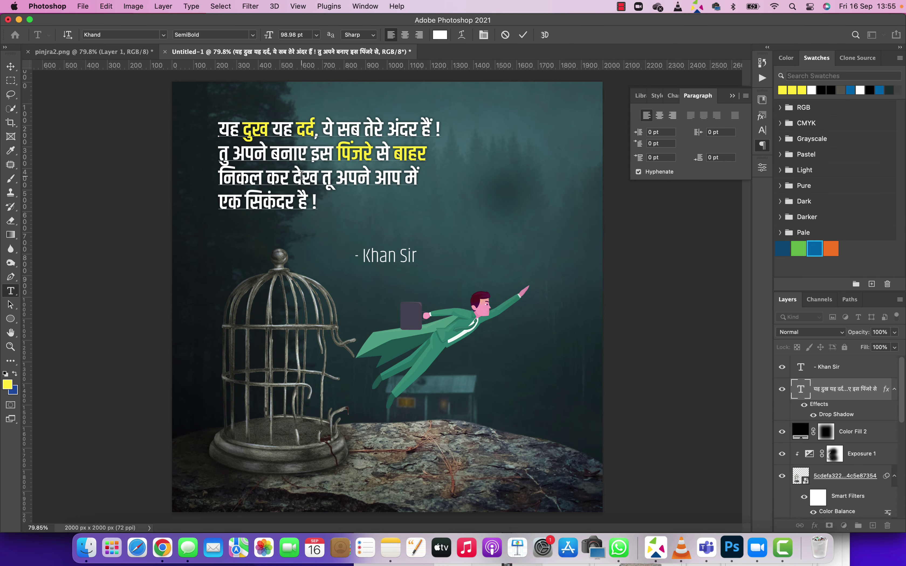
Step: Add a comma after देख and enlarge the final line एक सिंकदर है
{"action": "type", "text": ","}
{"action": "key", "text": "super+Return"}
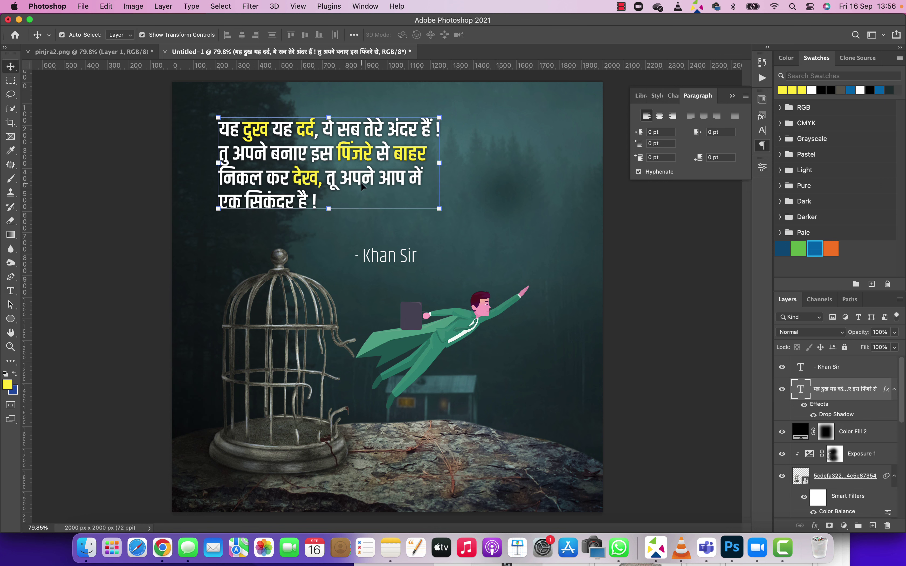
{"action": "double_click", "coordinate": [325, 205]}
{"action": "left_click", "coordinate": [681, 95]}
{"action": "left_click_drag", "start_coordinate": [637, 128], "coordinate": [720, 141]}
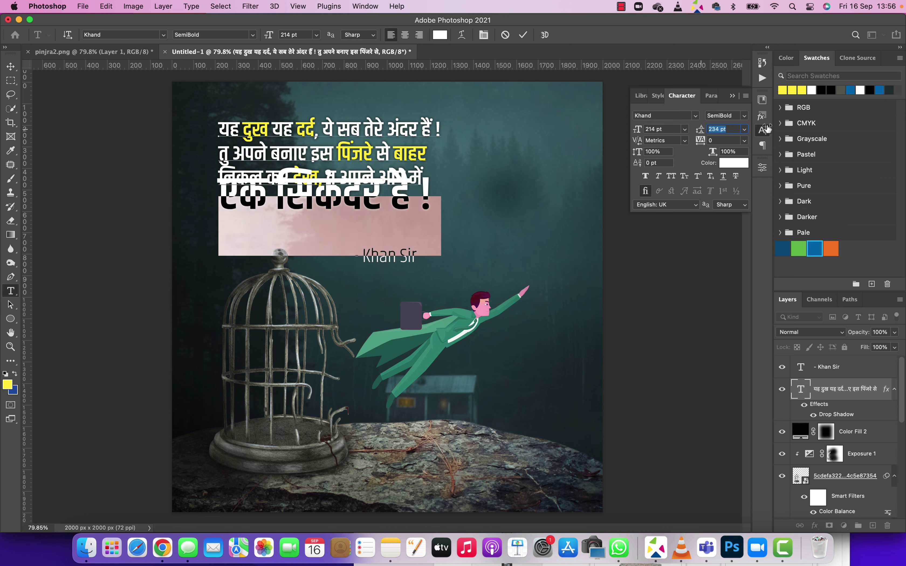
{"action": "left_click", "coordinate": [522, 34]}
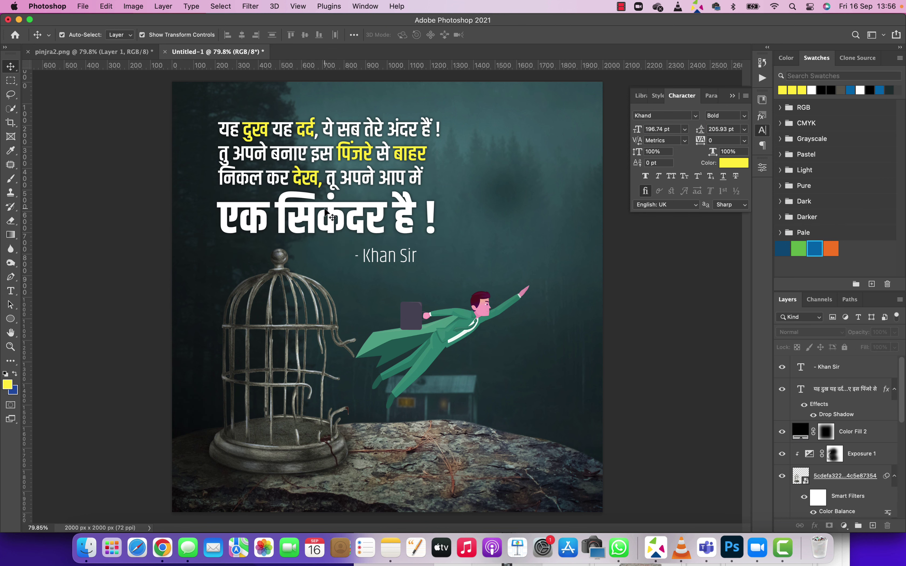
Step: Shift the quote text slightly left and the attribution line slightly right
{"action": "key", "text": "v"}
{"action": "left_click", "coordinate": [237, 169]}
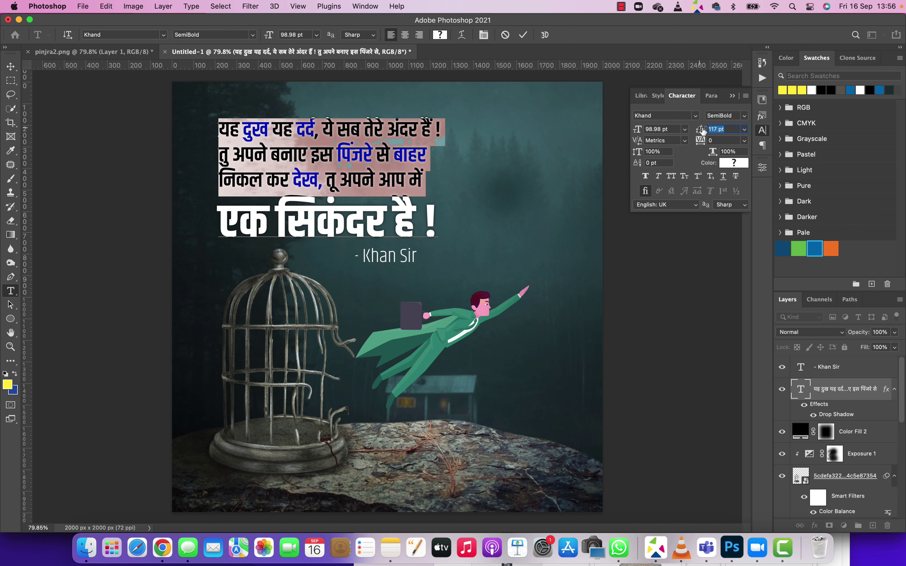
{"action": "left_click", "coordinate": [326, 221]}
{"action": "left_click_drag", "start_coordinate": [326, 222], "coordinate": [320, 222]}
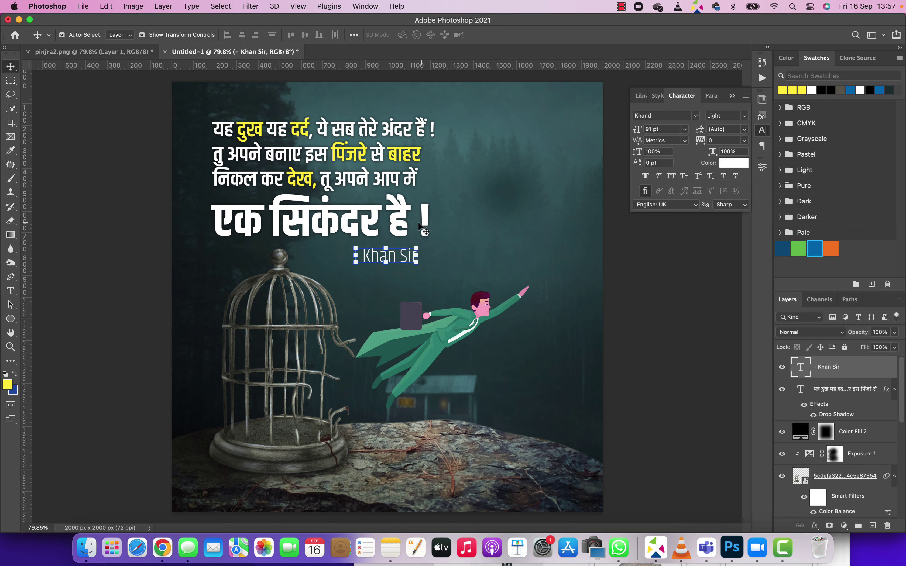
{"action": "left_click_drag", "start_coordinate": [389, 256], "coordinate": [405, 256]}
{"action": "left_click", "coordinate": [113, 231]}
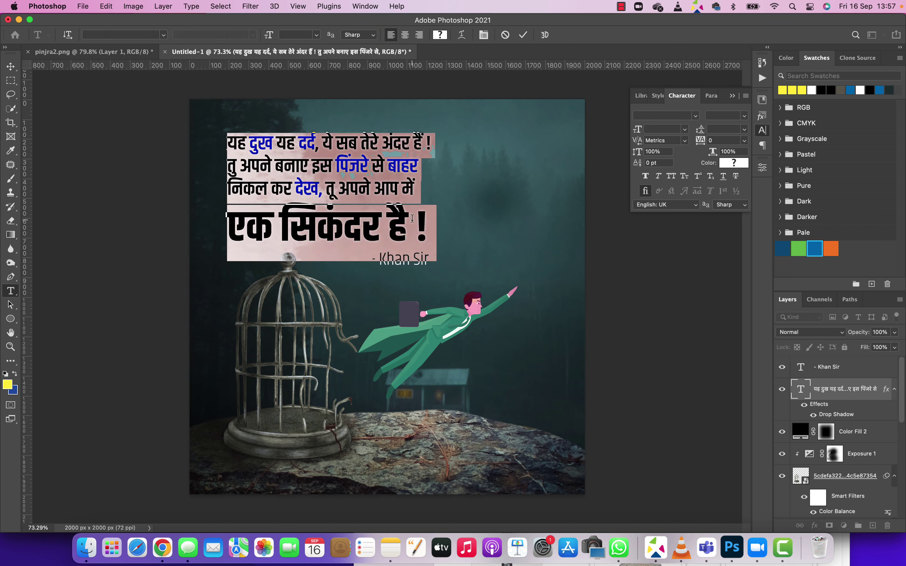
Step: Recolour the highlighted words, including देख and पिंजरे से बाहर, orange
{"action": "double_click", "coordinate": [800, 388]}
{"action": "left_click", "coordinate": [439, 35]}
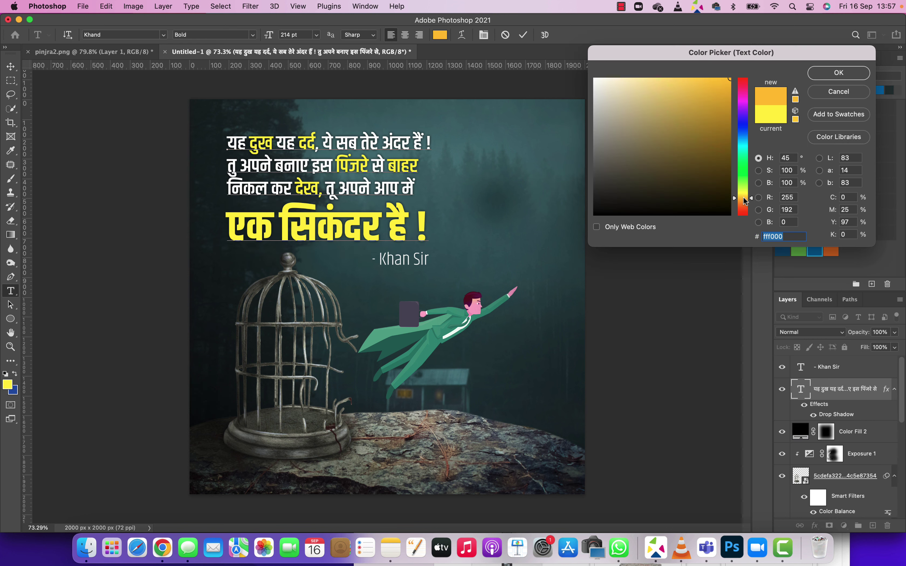
{"action": "left_click", "coordinate": [839, 70]}
{"action": "double_click", "coordinate": [308, 187]}
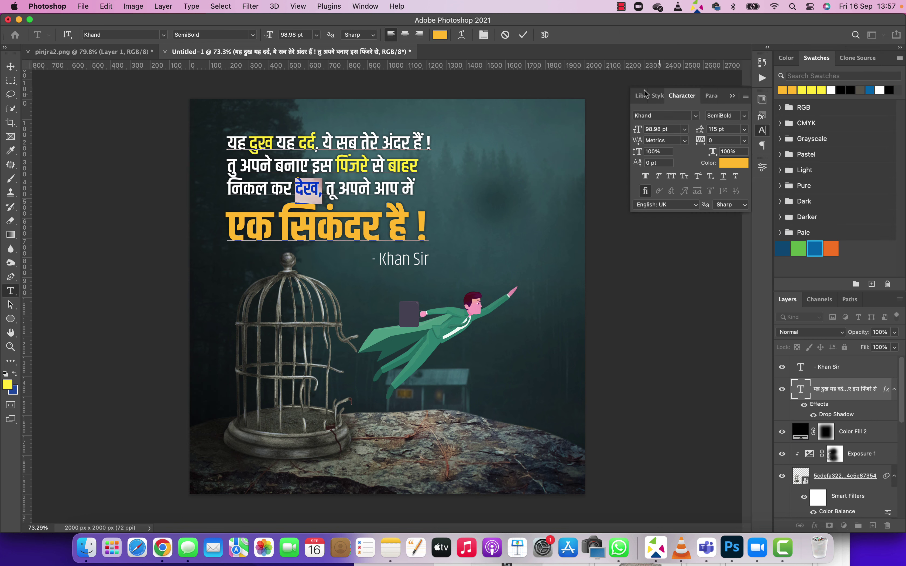
{"action": "left_click_drag", "start_coordinate": [335, 165], "coordinate": [418, 165]}
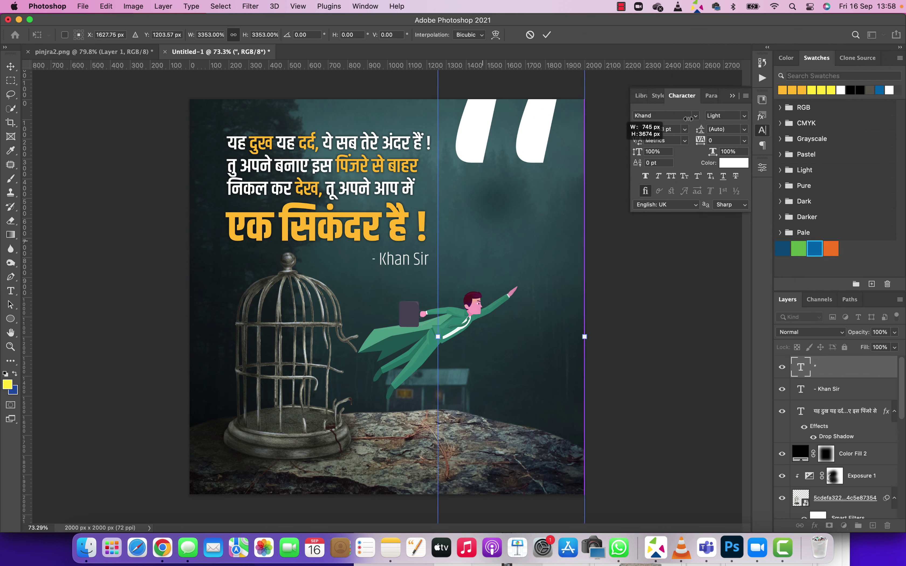
Step: Set the quote mark in Anton at 11% opacity behind the attribution
{"action": "left_click", "coordinate": [672, 451]}
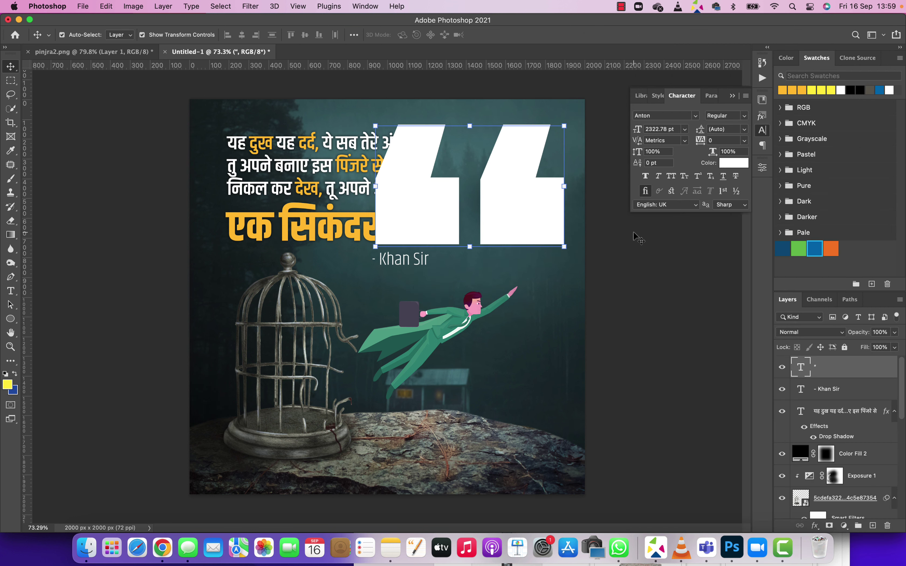
{"action": "right_click", "coordinate": [804, 474]}
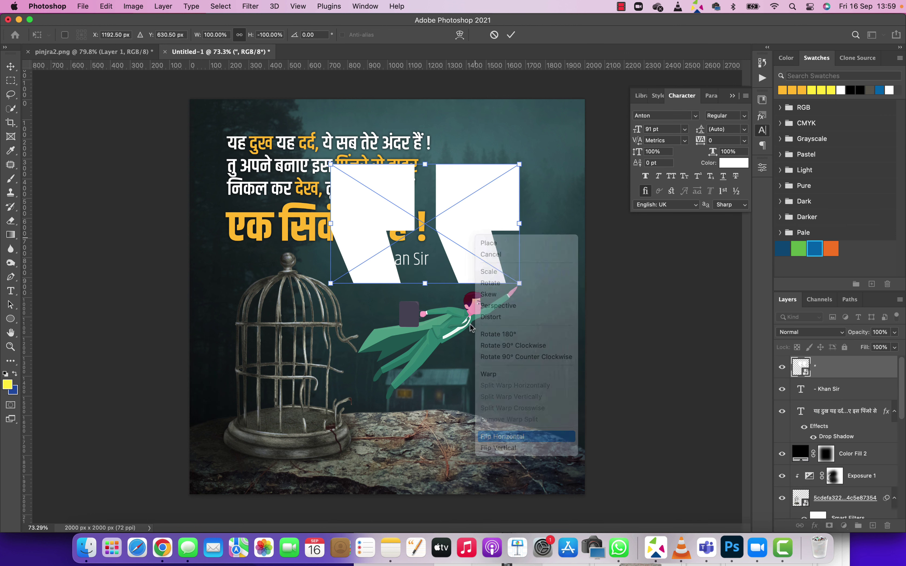
{"action": "left_click_drag", "start_coordinate": [854, 376], "coordinate": [842, 442]}
{"action": "key", "text": "1"}
{"action": "key", "text": "1"}
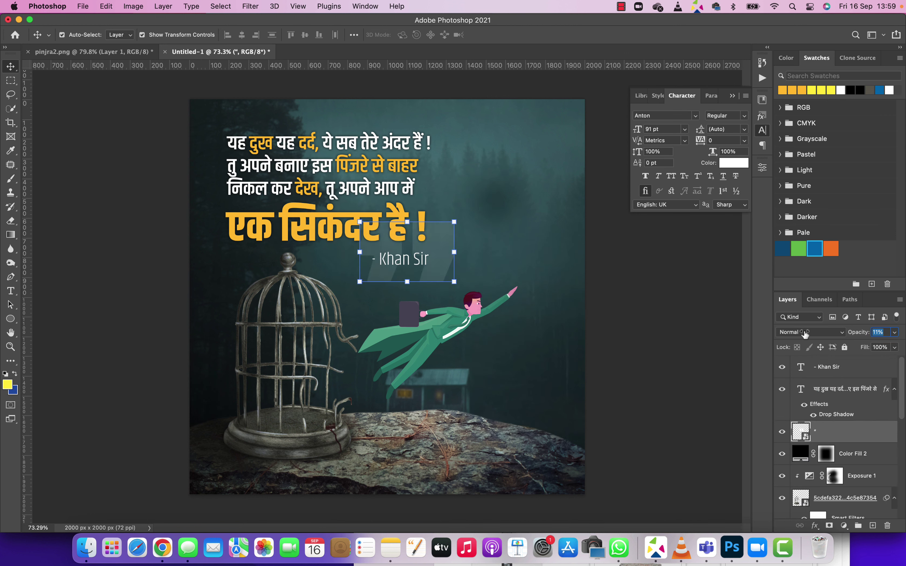
{"action": "mouse_move", "coordinate": [446, 239]}
{"action": "left_mouse_down"}
{"action": "mouse_move", "coordinate": [444, 227]}
{"action": "mouse_move", "coordinate": [323, 140]}
{"action": "left_mouse_up"}
Step: Duplicate the quote mark, flip it horizontally, and place it above the headline's top-left
{"action": "key", "text": "ctrl+j"}
{"action": "key", "text": "ctrl+t"}
{"action": "mouse_move", "coordinate": [147, 202]}
{"action": "left_mouse_down"}
{"action": "mouse_move", "coordinate": [143, 193]}
{"action": "mouse_move", "coordinate": [147, 204]}
{"action": "left_mouse_up"}
{"action": "right_click", "coordinate": [307, 130]}
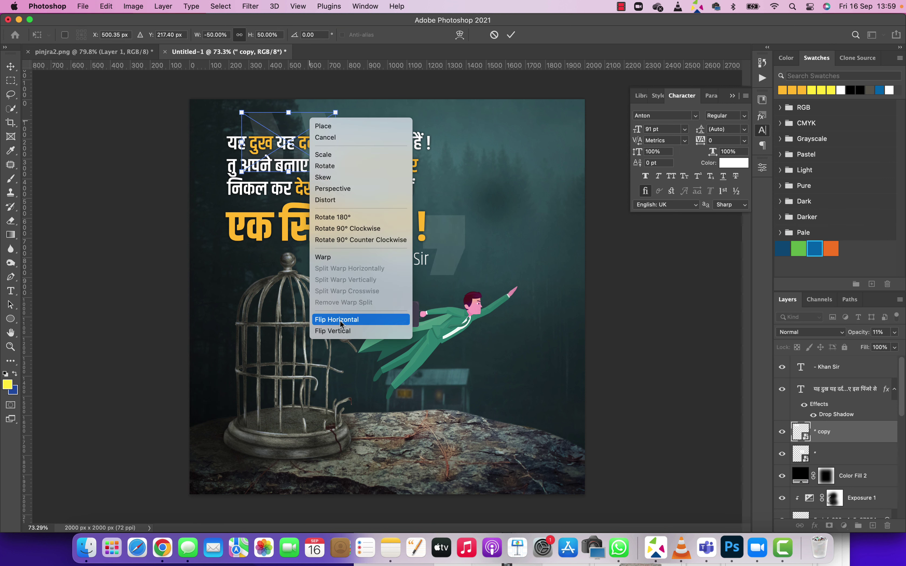
{"action": "left_click", "coordinate": [329, 314]}
{"action": "left_click_drag", "start_coordinate": [310, 135], "coordinate": [276, 129]}
{"action": "key", "text": "Return"}
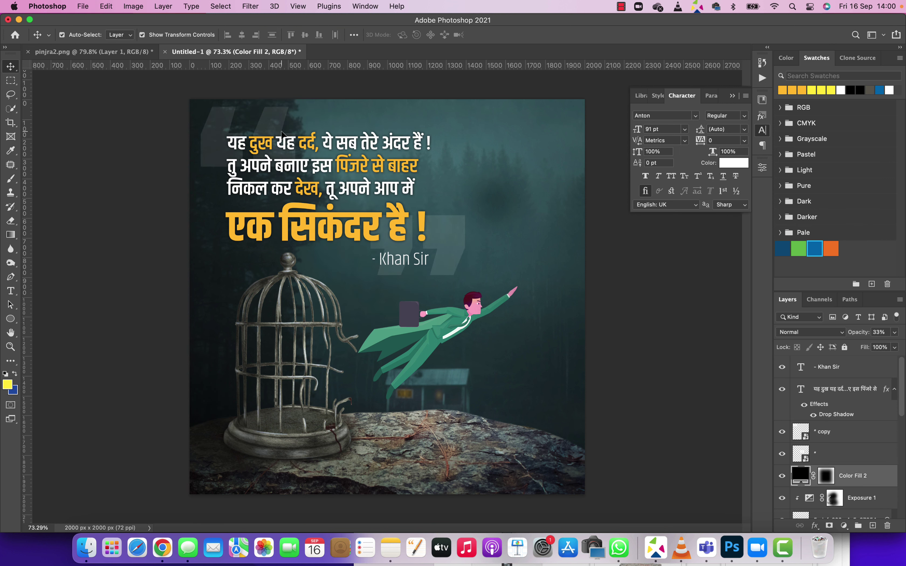
{"action": "left_click", "coordinate": [730, 325]}
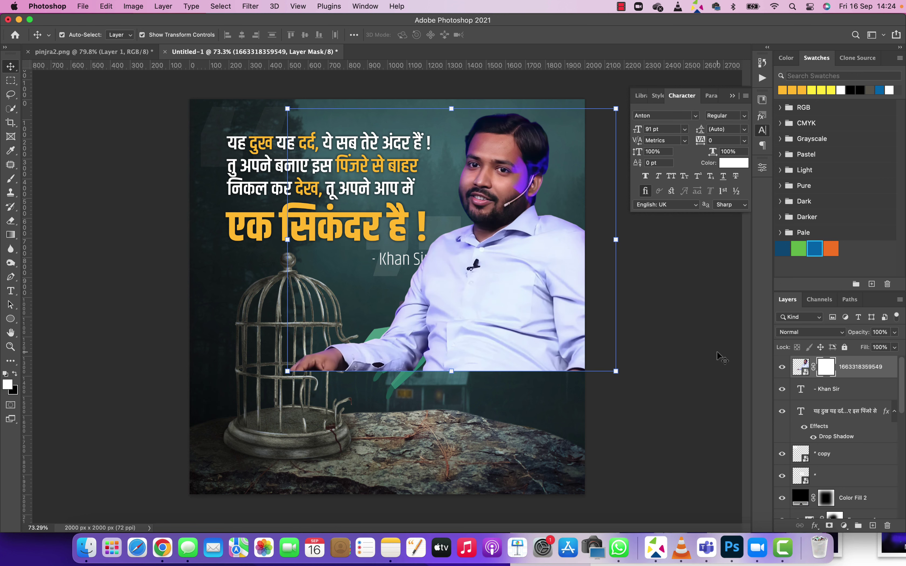
Step: Paint black with a 1000 px brush on the portrait mask to hide its lower shirt
{"action": "key", "text": "b"}
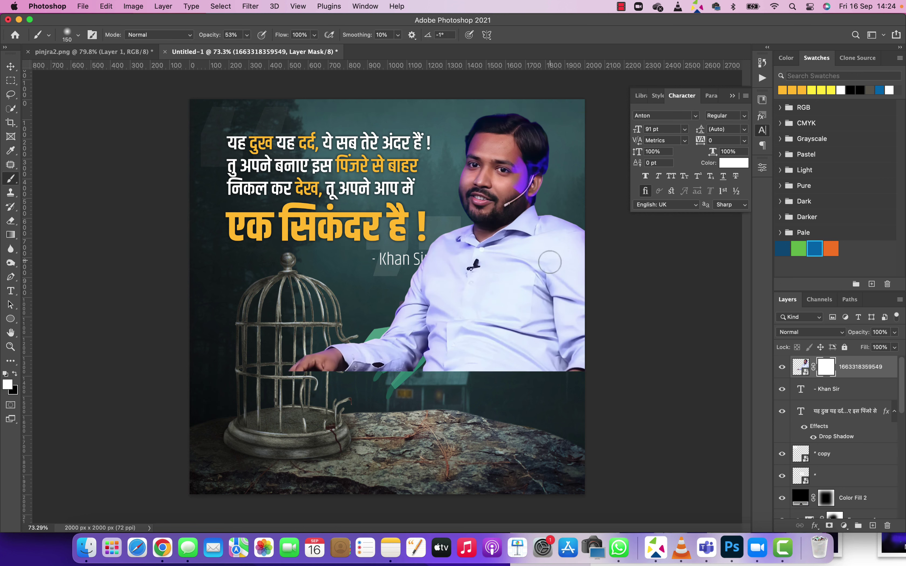
{"action": "key", "text": "x"}
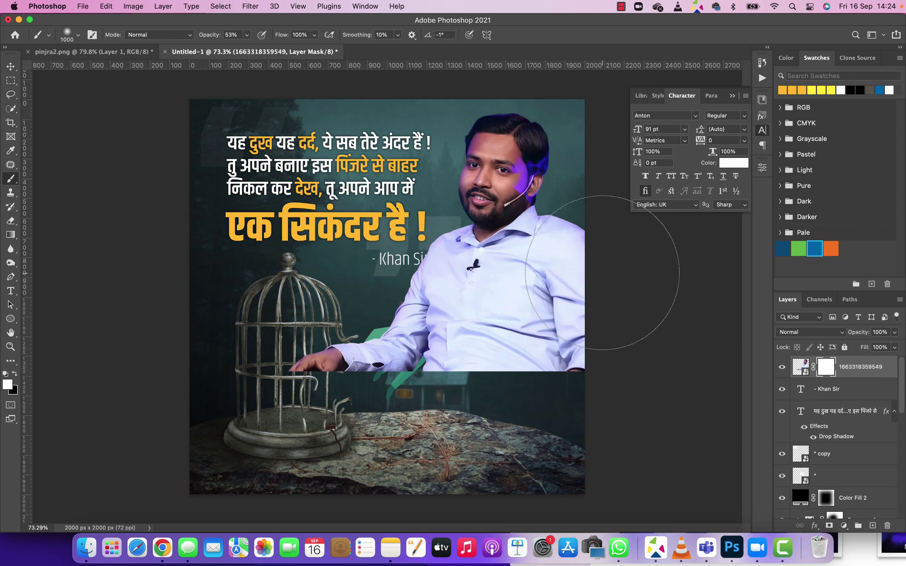
{"action": "key", "text": "bracketright"}
{"action": "key", "text": "bracketright"}
{"action": "key", "text": "bracketright"}
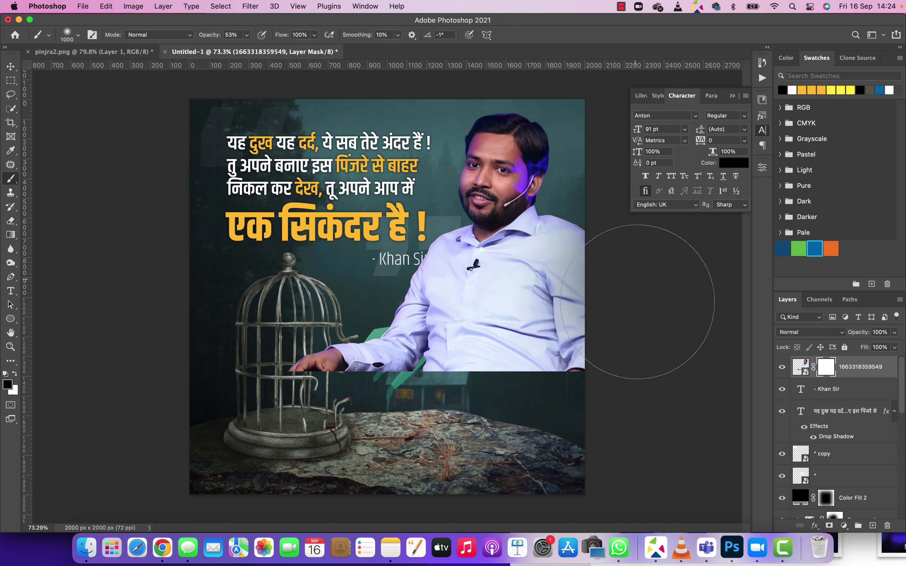
{"action": "mouse_move", "coordinate": [487, 300]}
{"action": "left_mouse_down"}
{"action": "mouse_move", "coordinate": [382, 443]}
{"action": "mouse_move", "coordinate": [338, 425]}
{"action": "left_mouse_up"}
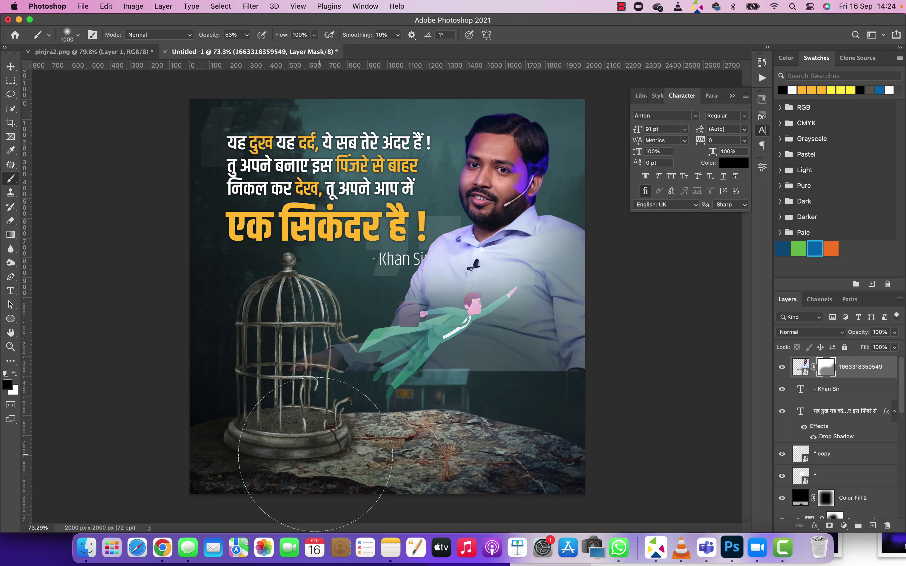
Step: Move the super-man layer above the portrait and drag the website badge onto the lower-right rock
{"action": "key", "text": "v"}
{"action": "left_click", "coordinate": [431, 329]}
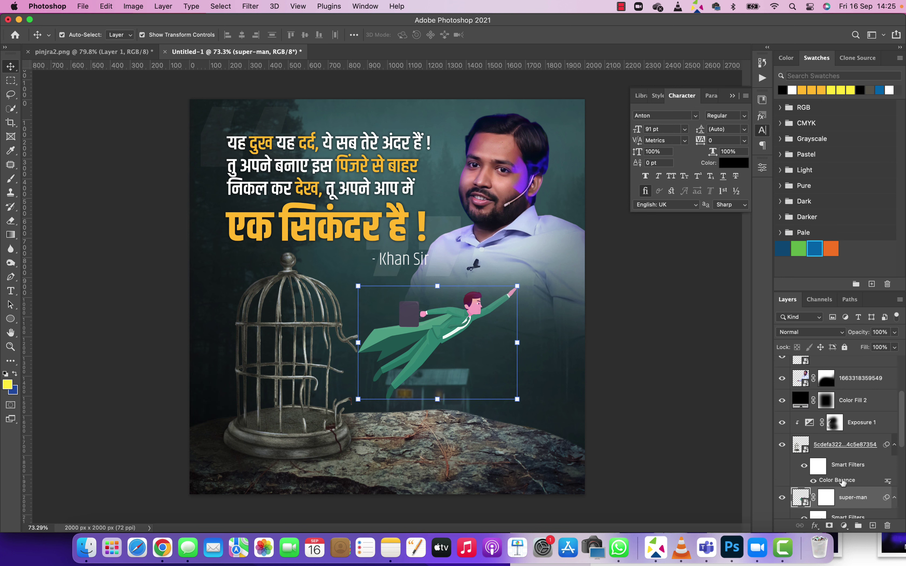
{"action": "left_click_drag", "start_coordinate": [843, 495], "coordinate": [808, 372]}
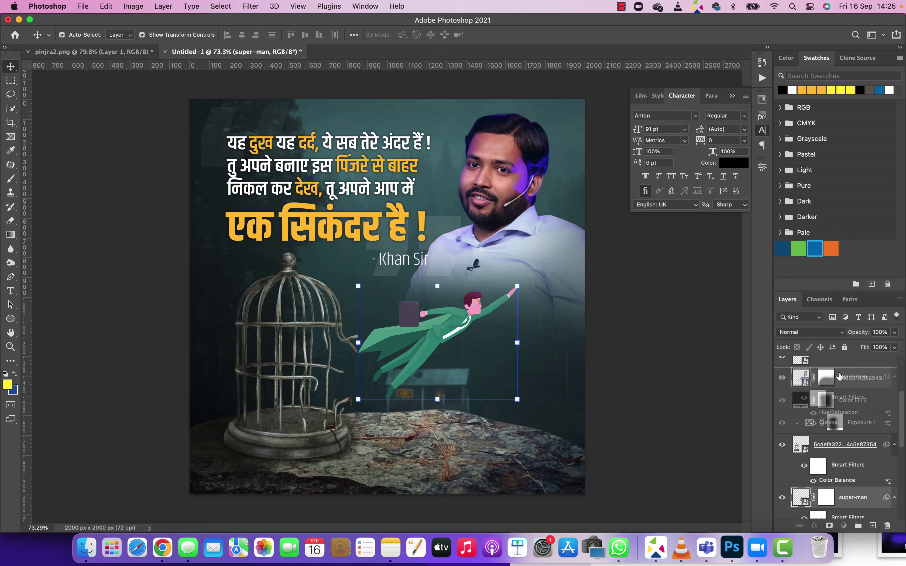
{"action": "left_click", "coordinate": [800, 441]}
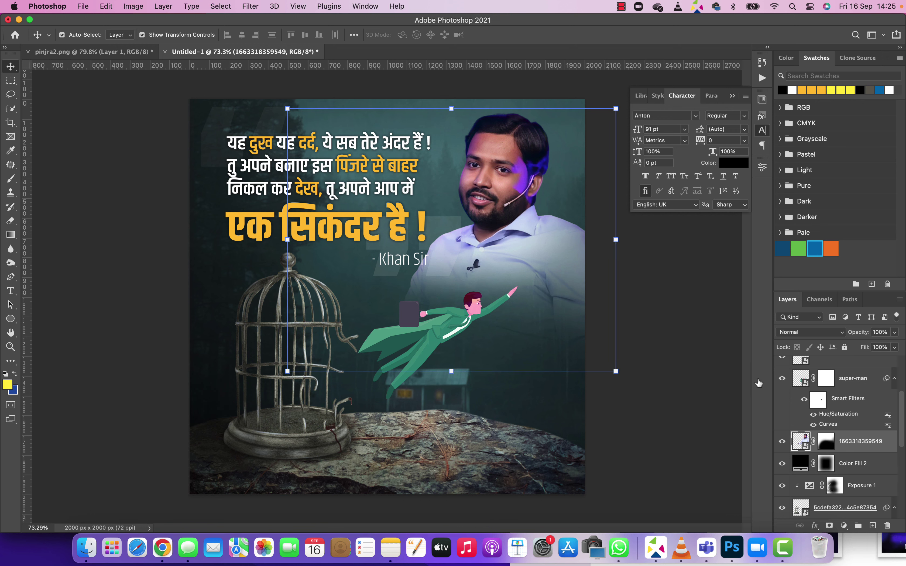
{"action": "left_click", "coordinate": [821, 442]}
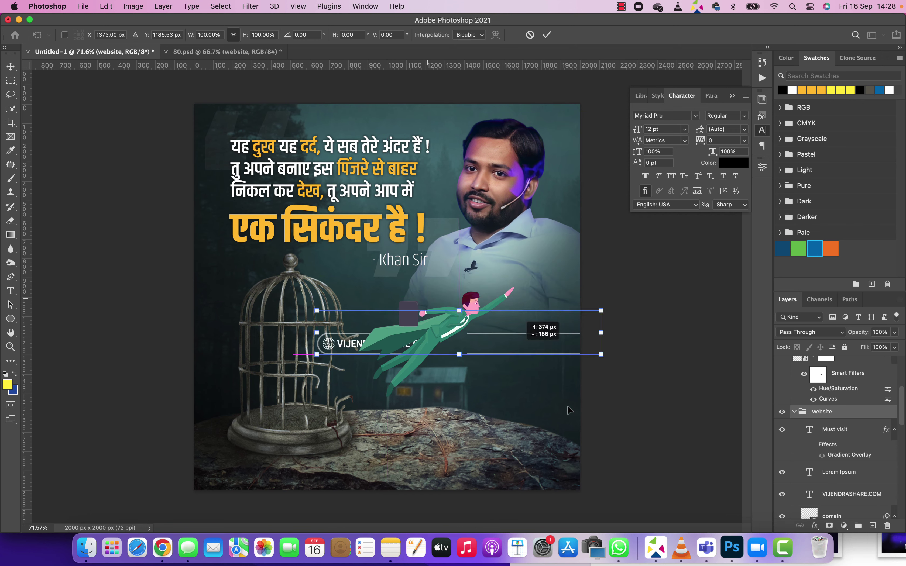
{"action": "mouse_move", "coordinate": [524, 345]}
{"action": "left_mouse_down"}
{"action": "mouse_move", "coordinate": [612, 393]}
{"action": "mouse_move", "coordinate": [627, 391]}
{"action": "left_mouse_up"}
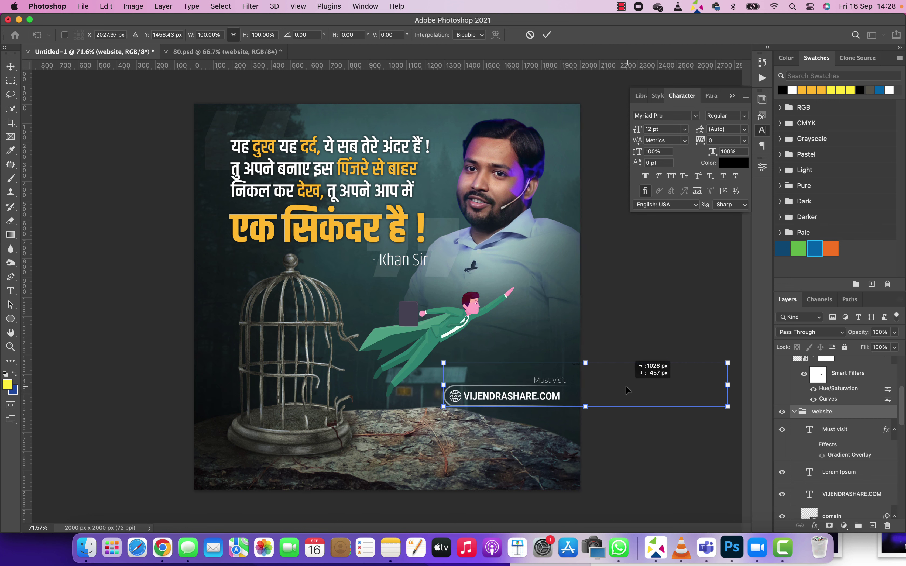
Step: Tint the social icons orange with a clipped orange Solid Color fill in Lighter Color blend mode
{"action": "left_click", "coordinate": [845, 283]}
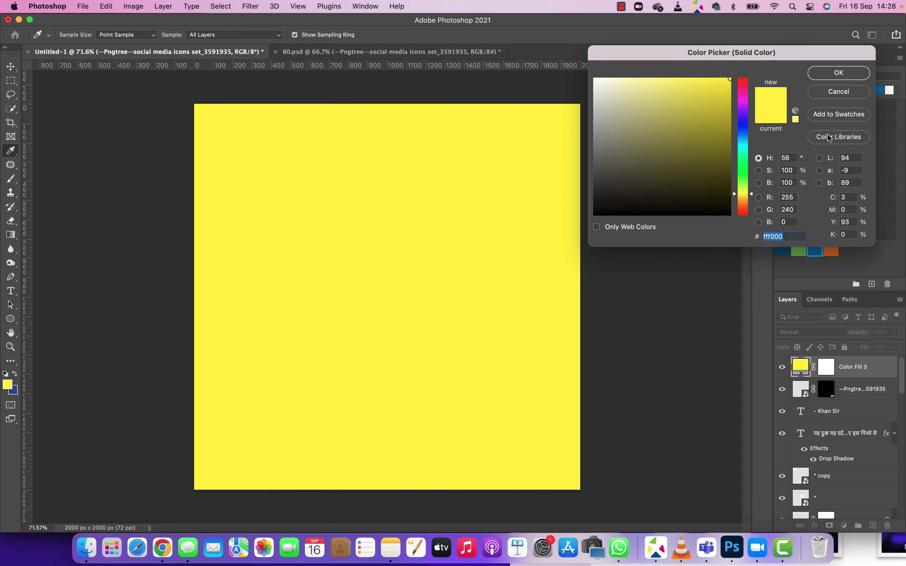
{"action": "left_click", "coordinate": [782, 89]}
{"action": "left_click", "coordinate": [795, 333]}
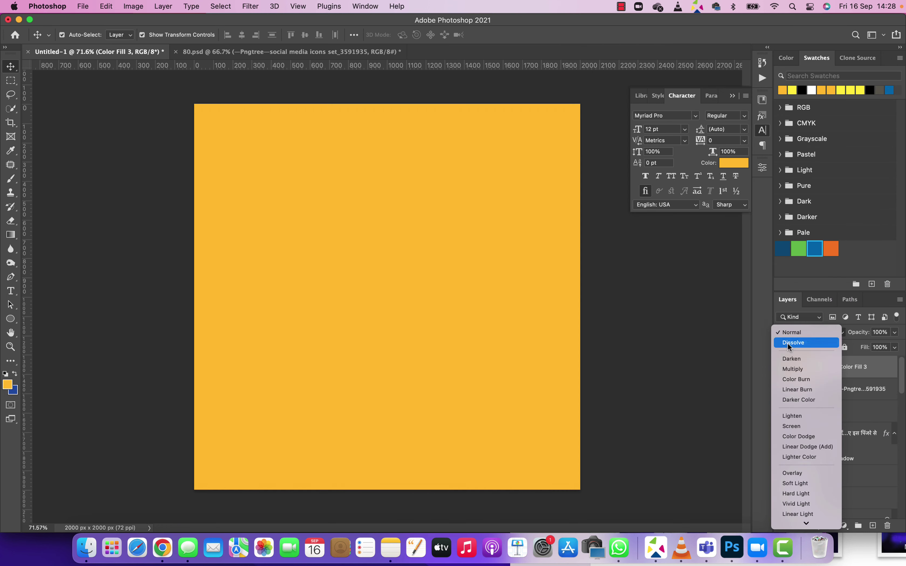
{"action": "left_click", "coordinate": [781, 458]}
{"action": "key", "text": "super+alt+g"}
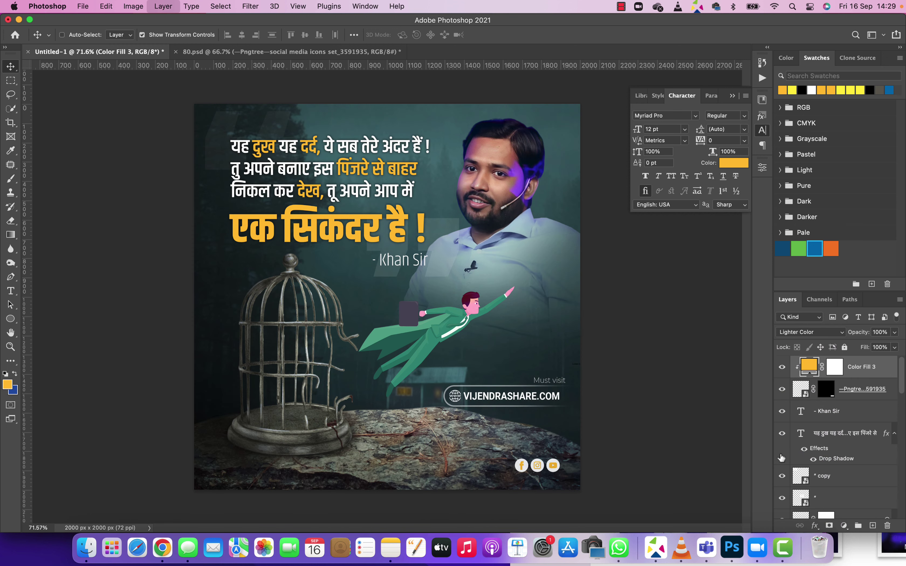
{"action": "left_click", "coordinate": [799, 332]}
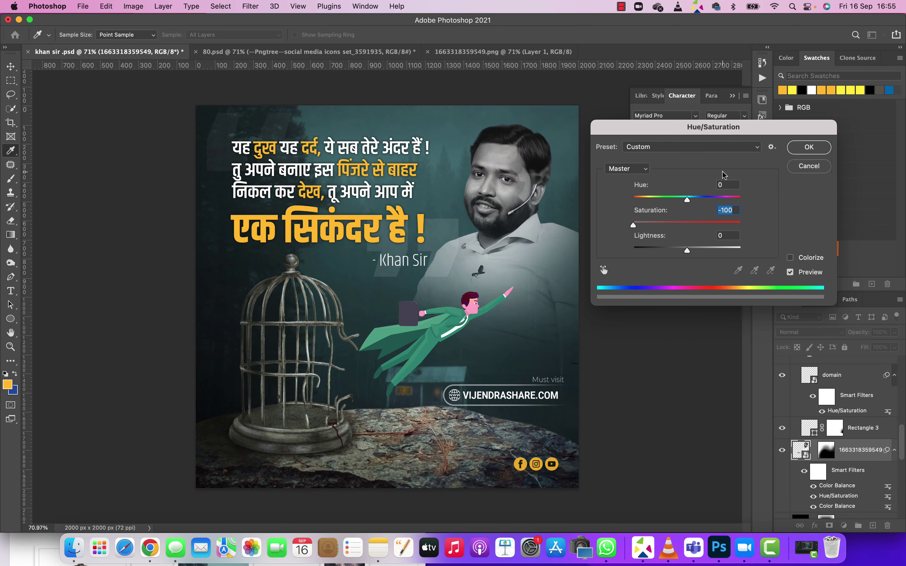
Step: Apply Saturation -100 to the portrait, then place the fog image near the poster bottom
{"action": "key", "text": "Return"}
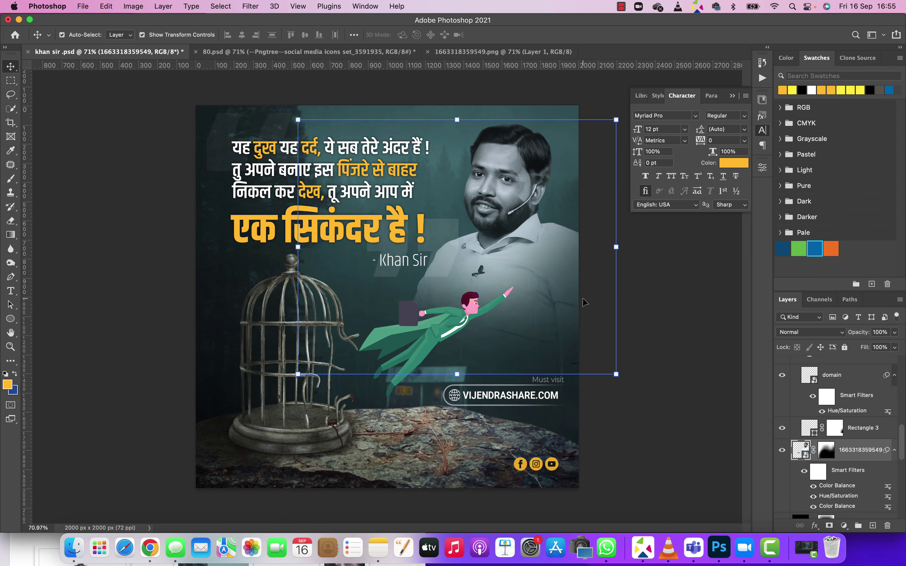
{"action": "left_click_drag", "start_coordinate": [30, 423], "coordinate": [334, 343]}
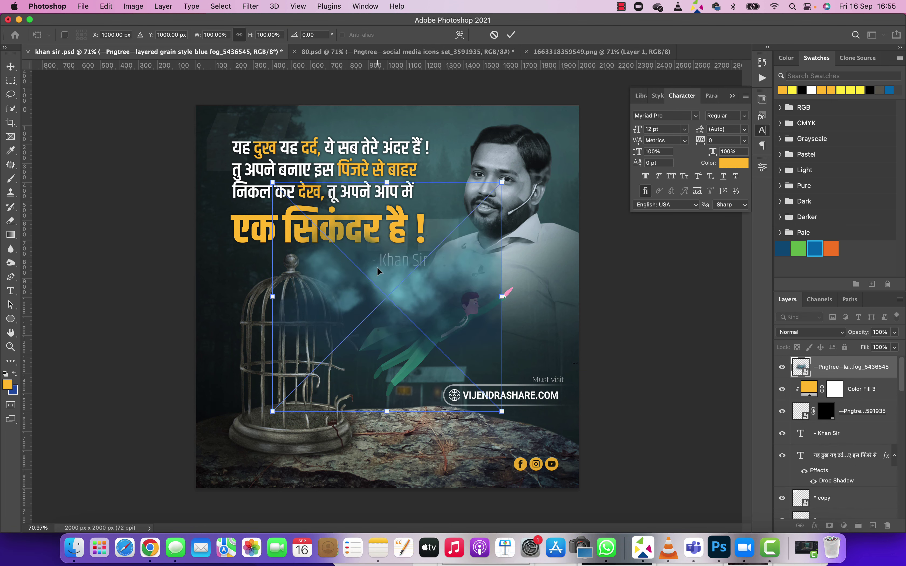
{"action": "left_click_drag", "start_coordinate": [377, 266], "coordinate": [424, 383]}
{"action": "key", "text": "Return"}
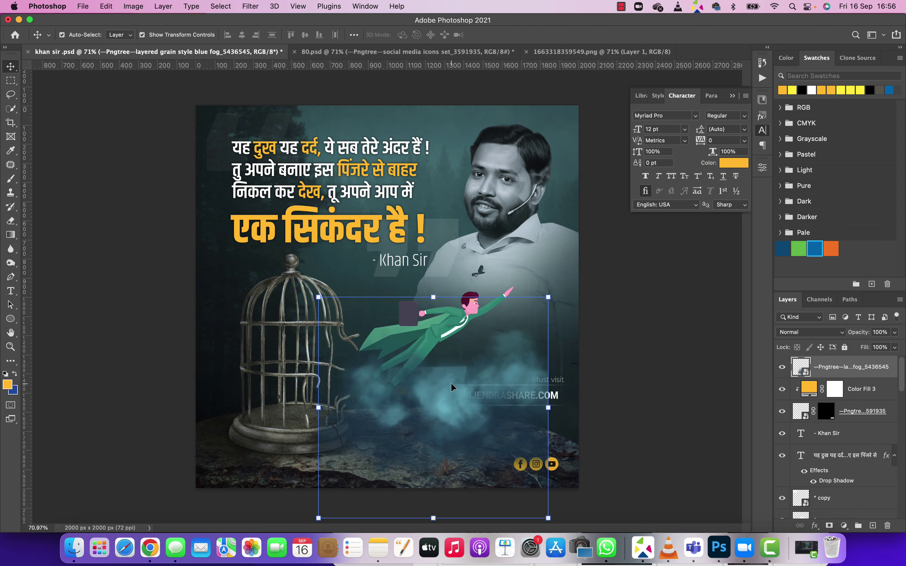
Step: Duplicate the fog layer and enlarge the copy across the cage and rock
{"action": "key", "text": "ctrl+shift+["}
{"action": "key", "text": "ctrl+t"}
{"action": "mouse_move", "coordinate": [543, 312]}
{"action": "left_mouse_down"}
{"action": "mouse_move", "coordinate": [565, 382]}
{"action": "mouse_move", "coordinate": [266, 412]}
{"action": "left_mouse_up"}
{"action": "key", "text": "ctrl+alt+t"}
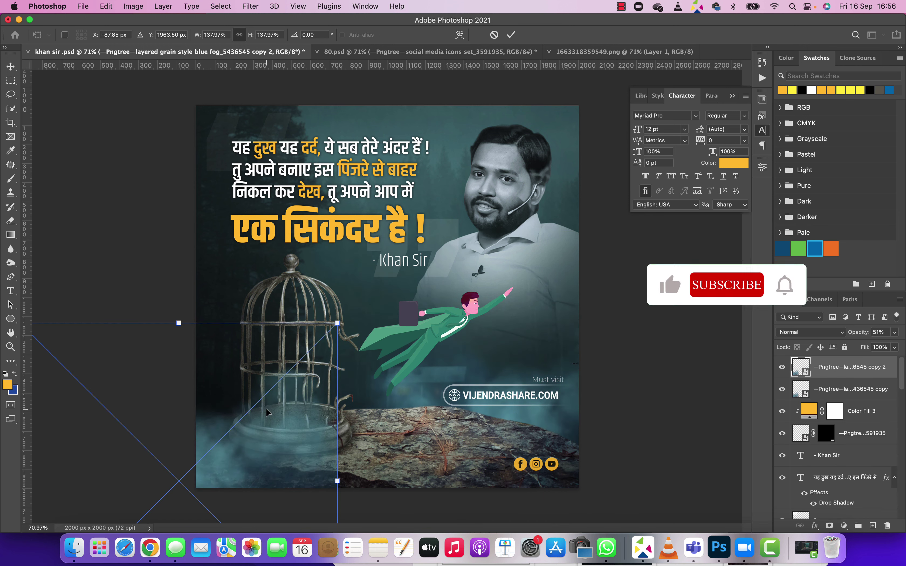
{"action": "key", "text": "Escape"}
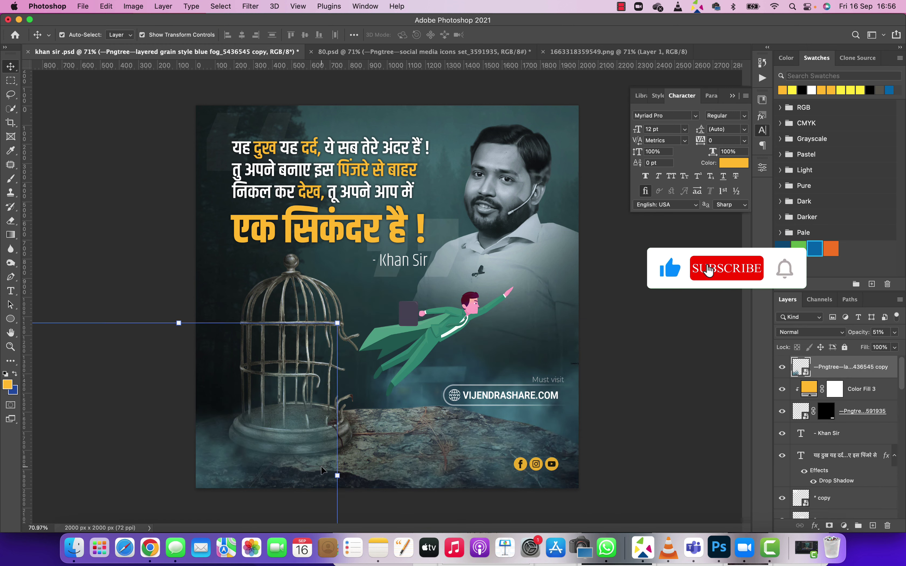
Step: Scale the portrait up to about 108%
{"action": "left_click", "coordinate": [486, 337]}
{"action": "key", "text": "ctrl+t"}
{"action": "left_click_drag", "start_coordinate": [479, 375], "coordinate": [480, 397]}
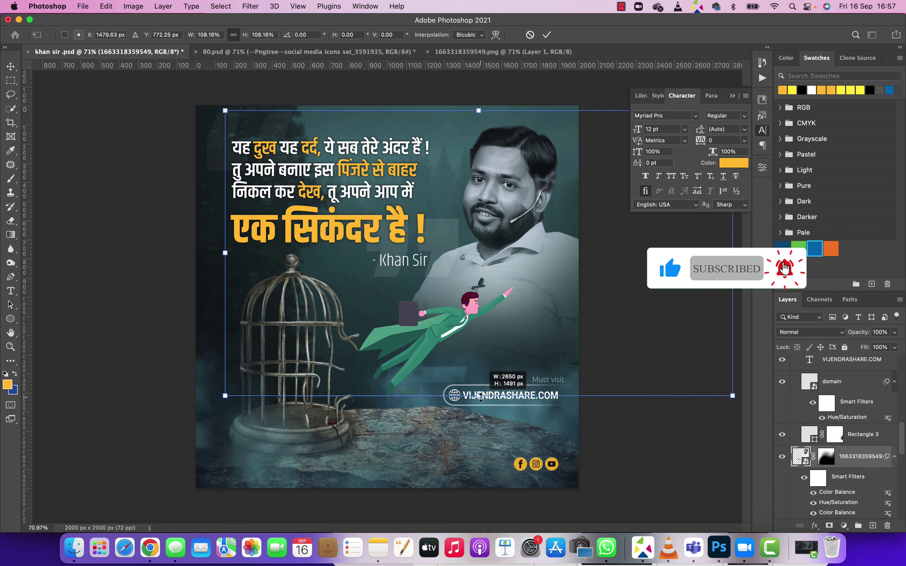
{"action": "key", "text": "Return"}
Step: Save a JPEG copy named 'Final khan sir quotes.jpg' to the Downloads folder
{"action": "key", "text": "ctrl+shift+s"}
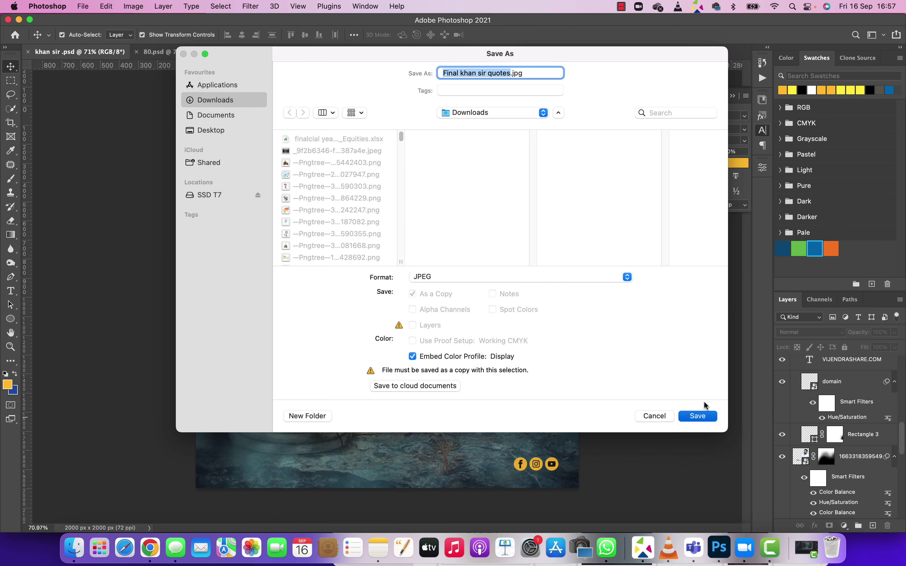
{"action": "left_click", "coordinate": [697, 416]}
{"action": "left_click", "coordinate": [513, 145]}
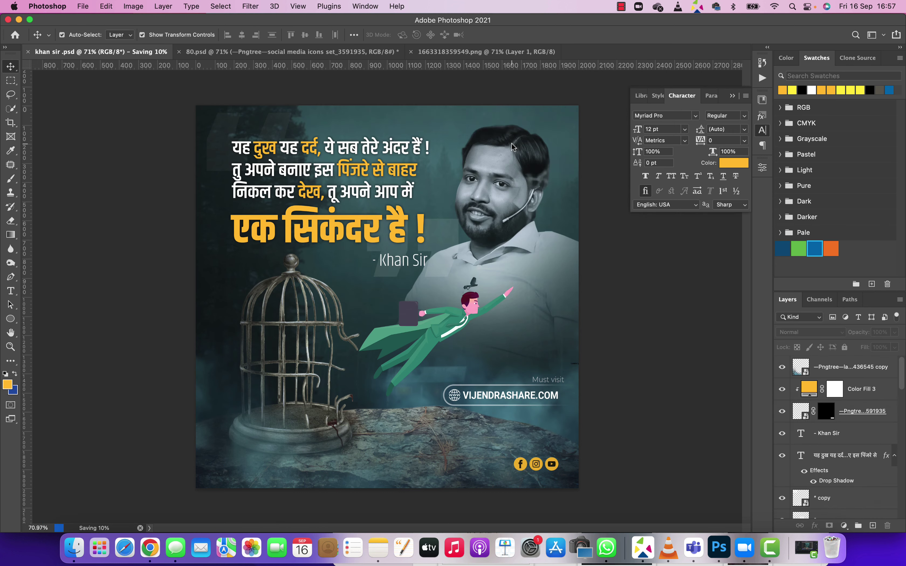